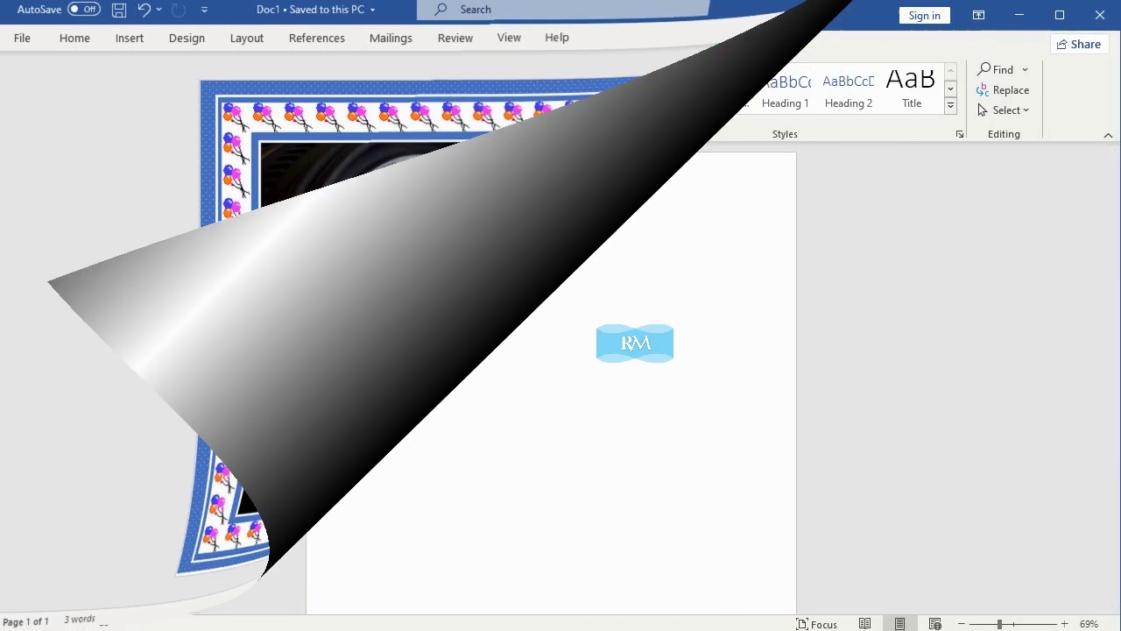
Switch the new document's page to B5 (JIS) paper, then landscape orientation.
click(245, 43)
click(123, 104)
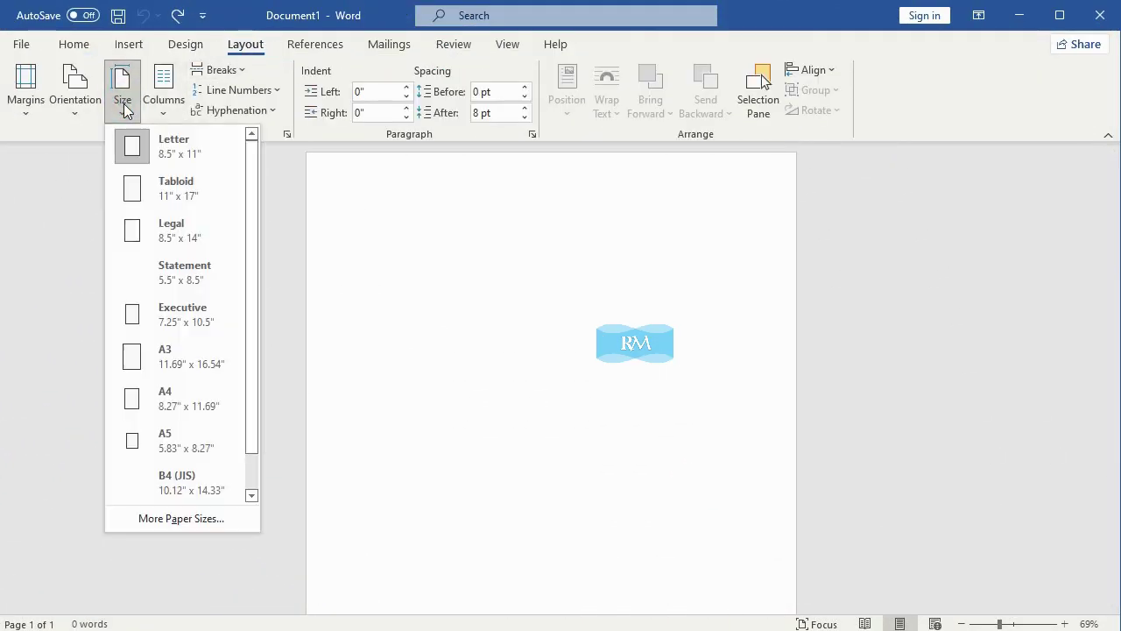
scroll(168, 351, down, 1)
click(181, 482)
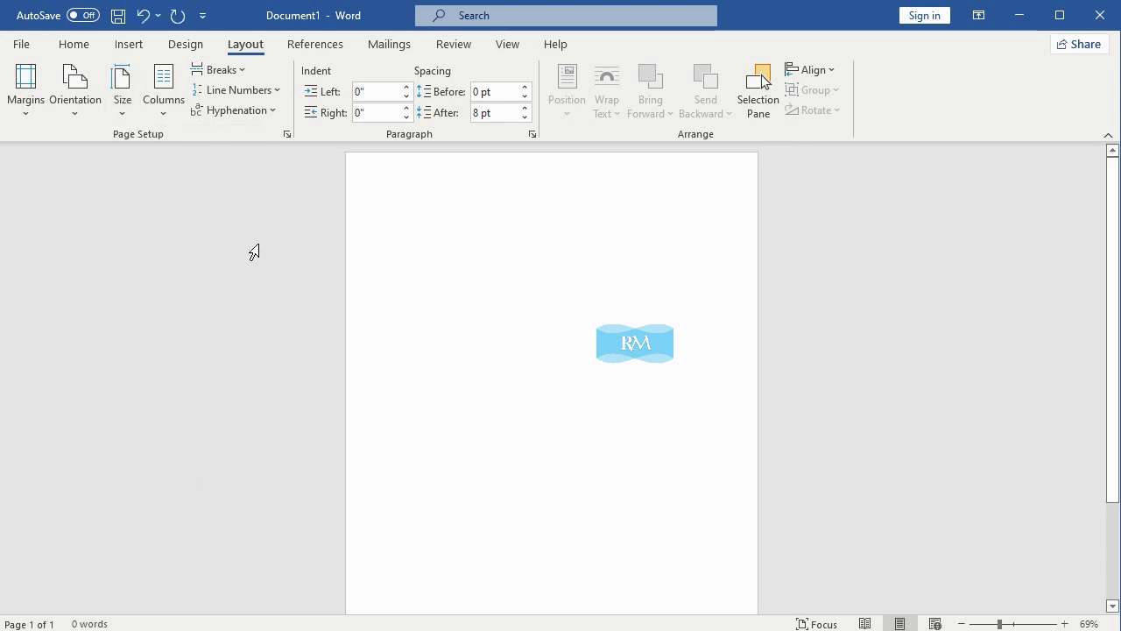
click(77, 99)
click(117, 187)
Apply the balloon-bunches art border around the whole page via Page Borders.
click(185, 46)
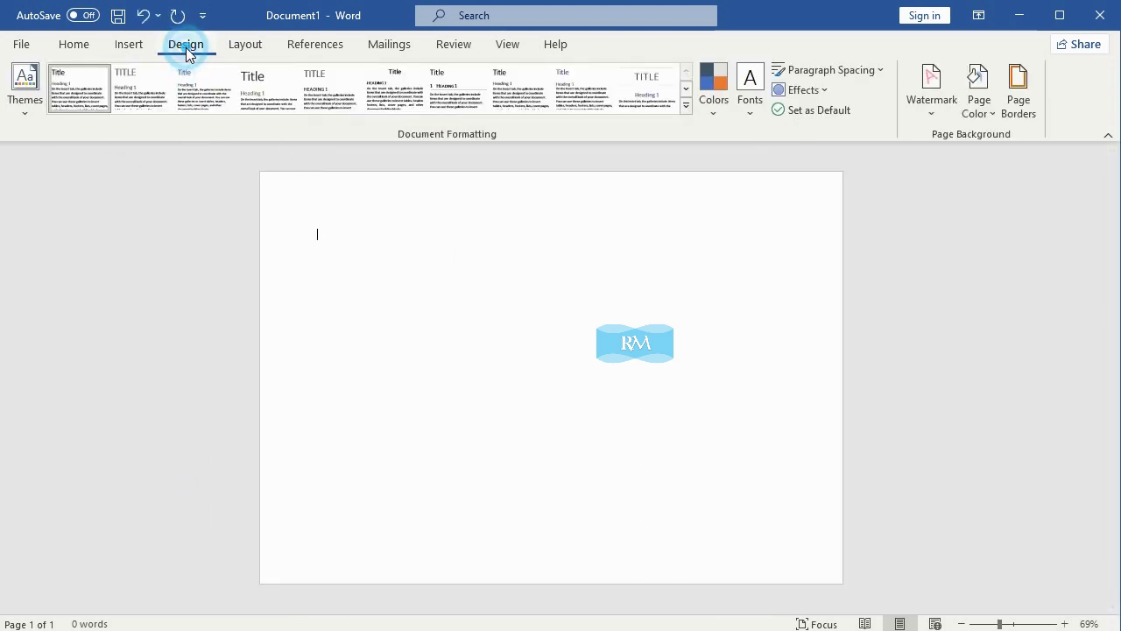
click(1026, 93)
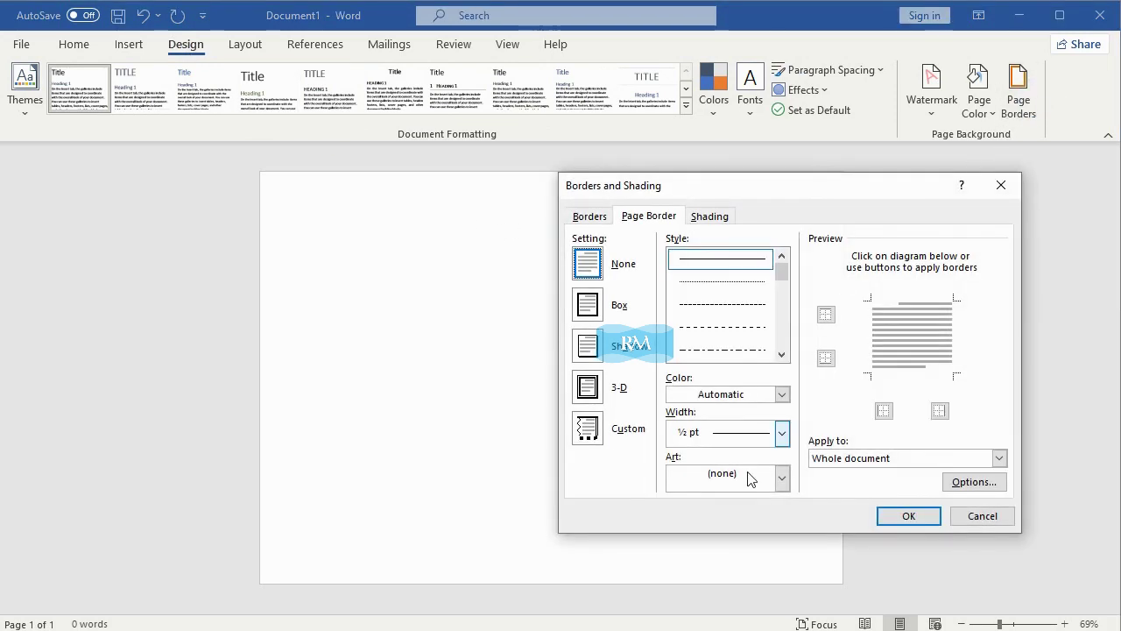
click(783, 478)
scroll(736, 560, down, 2)
scroll(736, 569, down, 2)
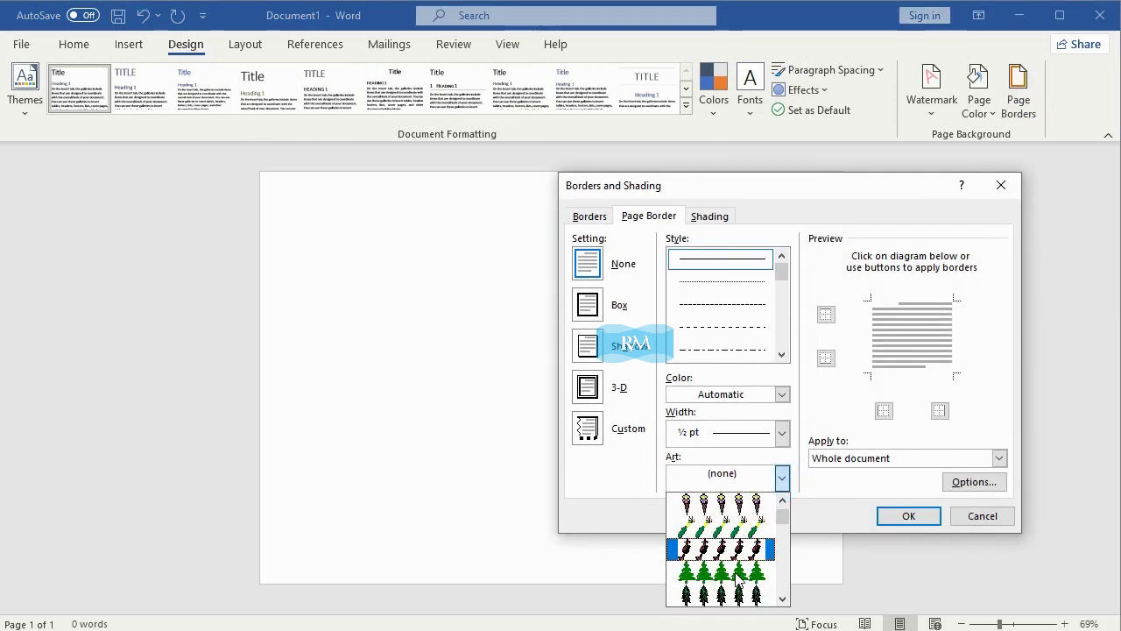
scroll(740, 583, down, 2)
click(739, 571)
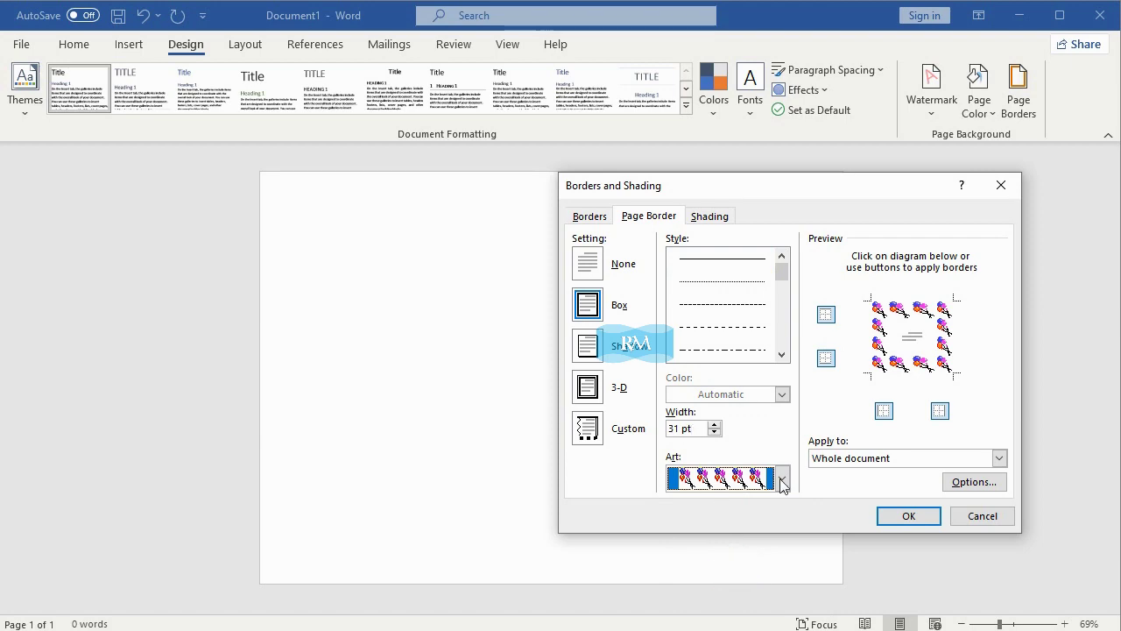
click(902, 516)
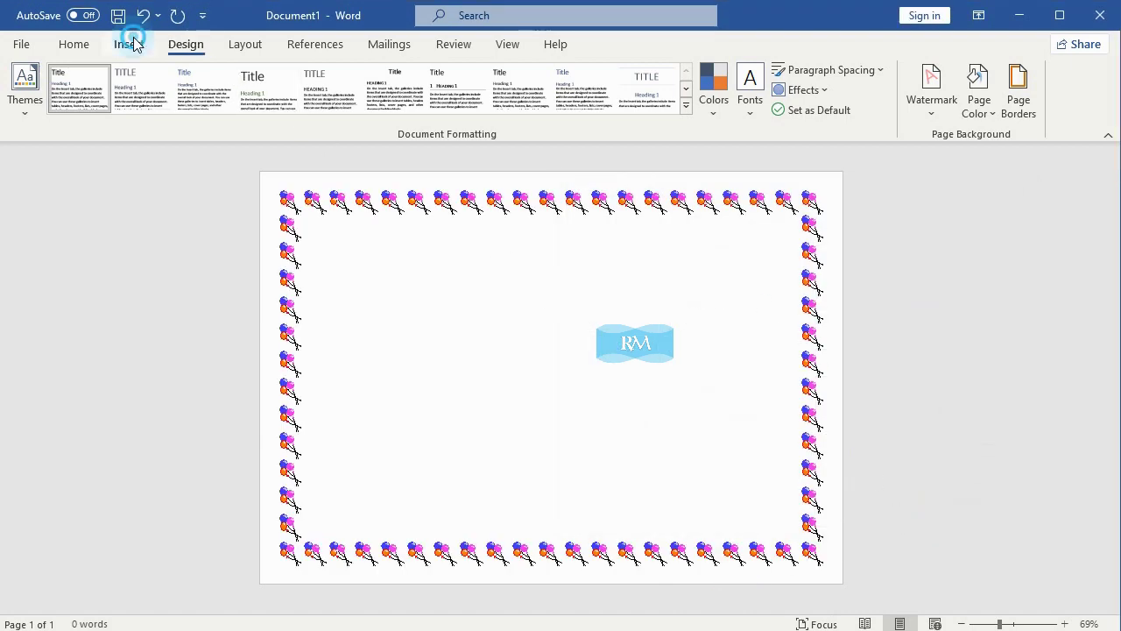
click(131, 44)
Draw a Frame shape covering the whole page and make its band much thinner.
click(253, 72)
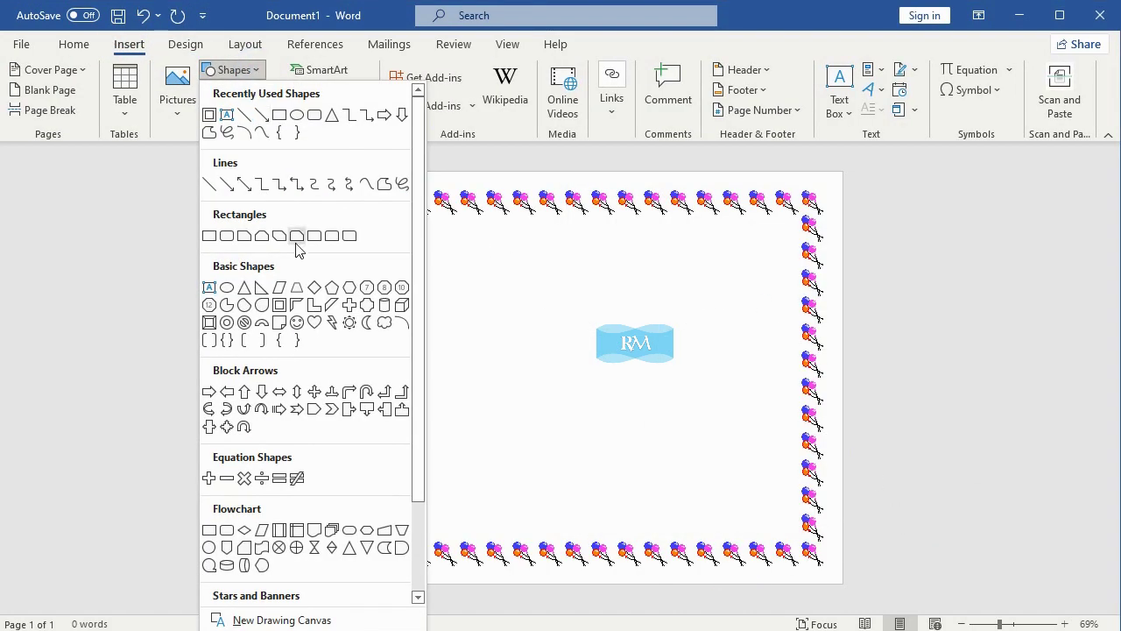
click(279, 306)
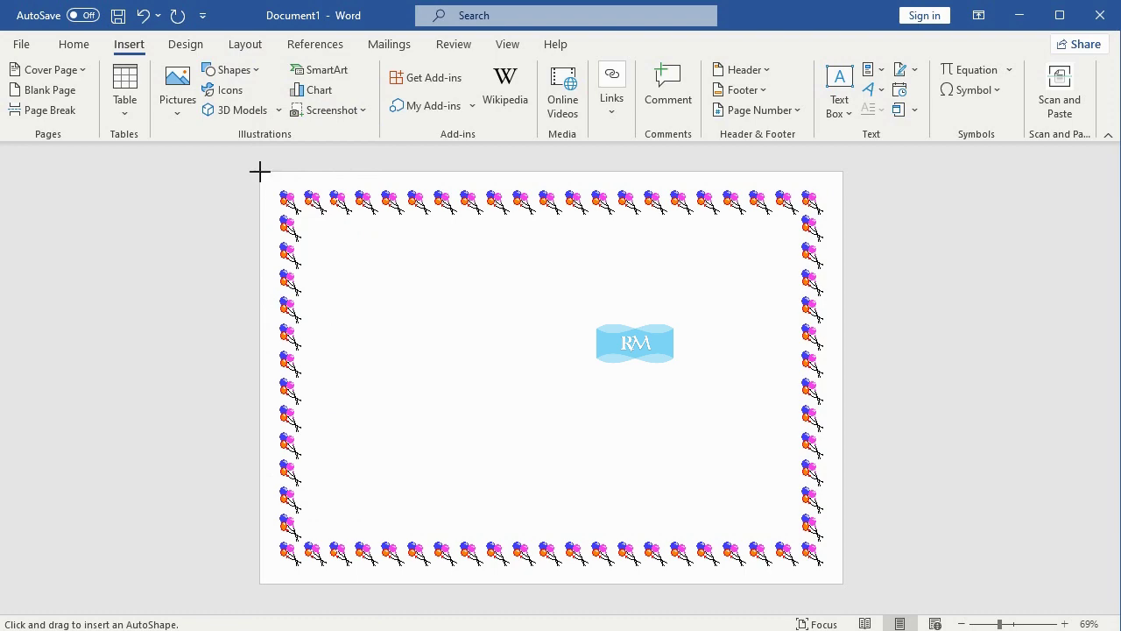
drag(259, 172, 843, 581)
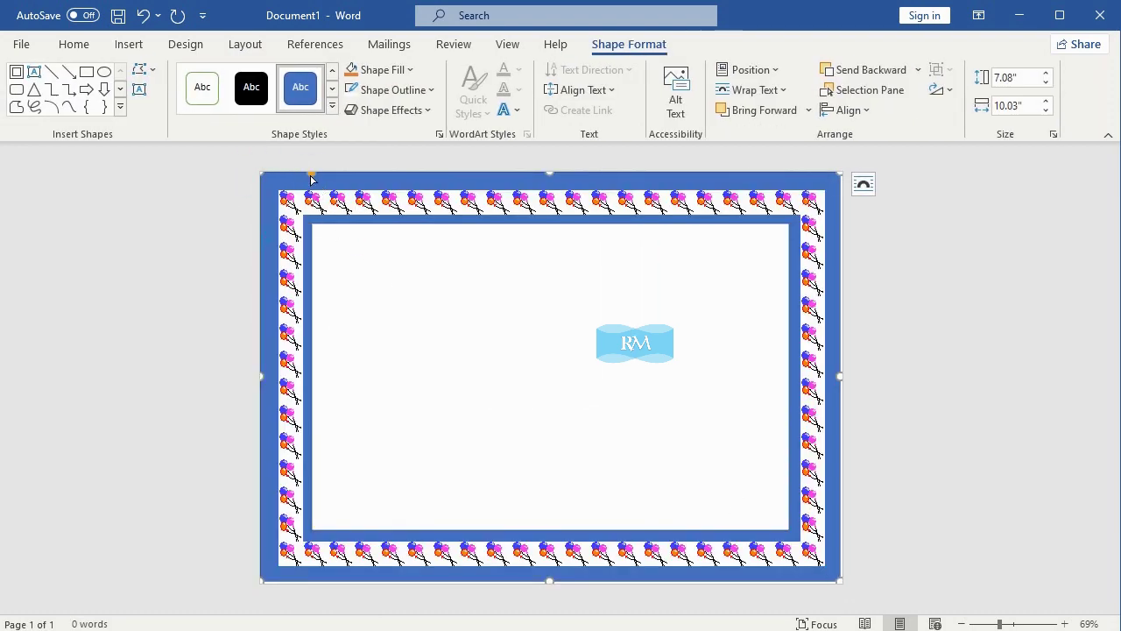
drag(311, 174, 287, 167)
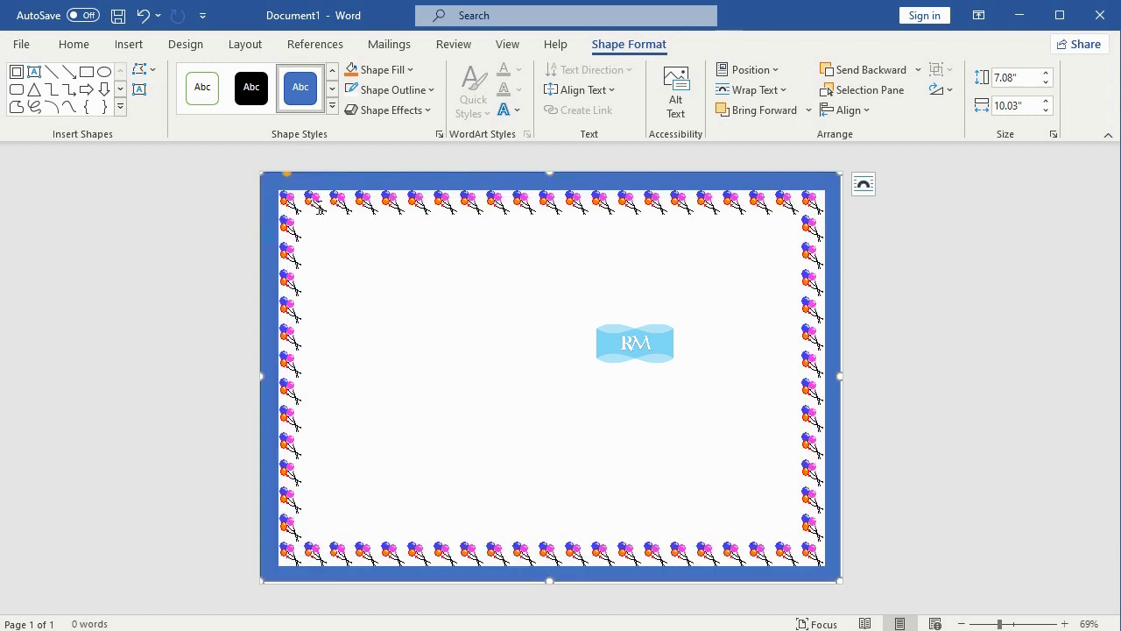
Give the frame a pattern fill with a dark blue dotted pattern.
click(410, 75)
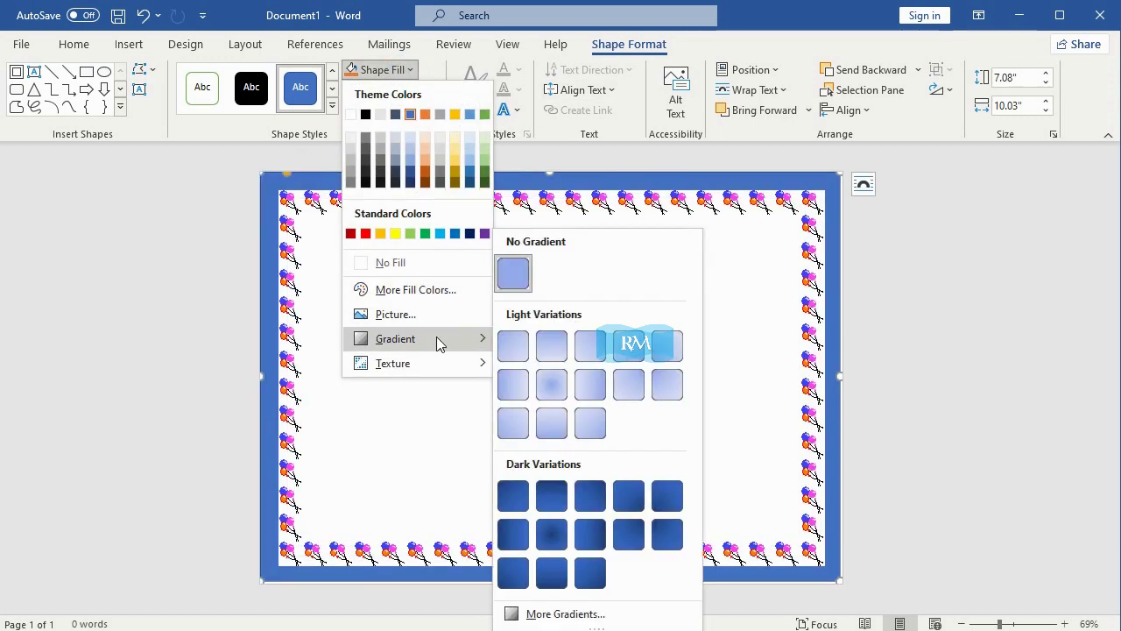
click(598, 616)
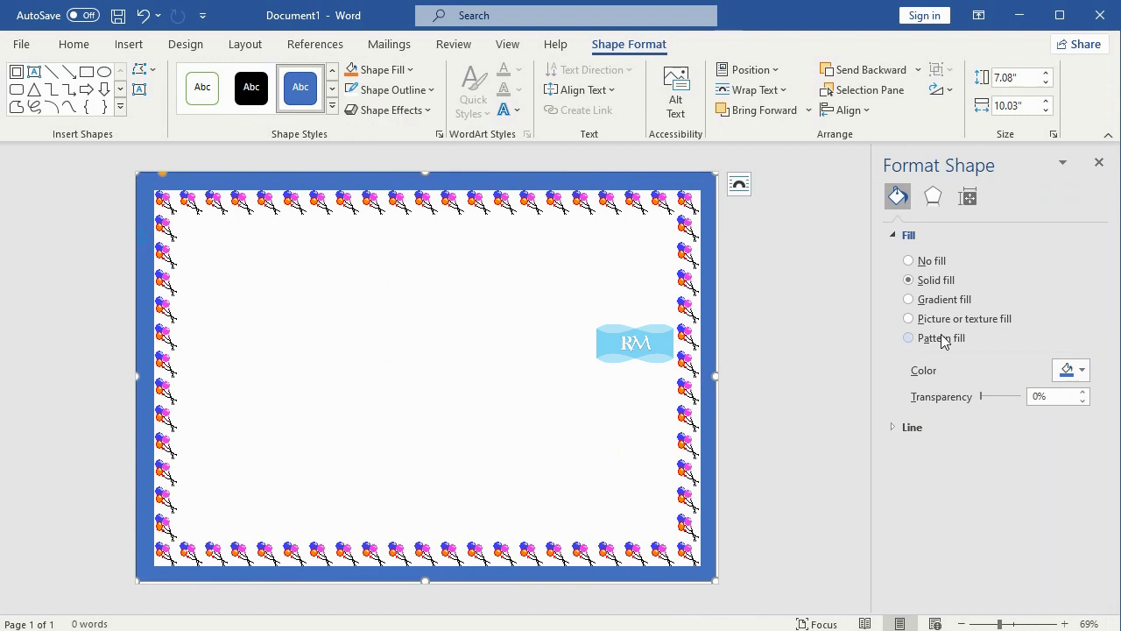
click(943, 341)
click(1073, 413)
scroll(1044, 523, down, 1)
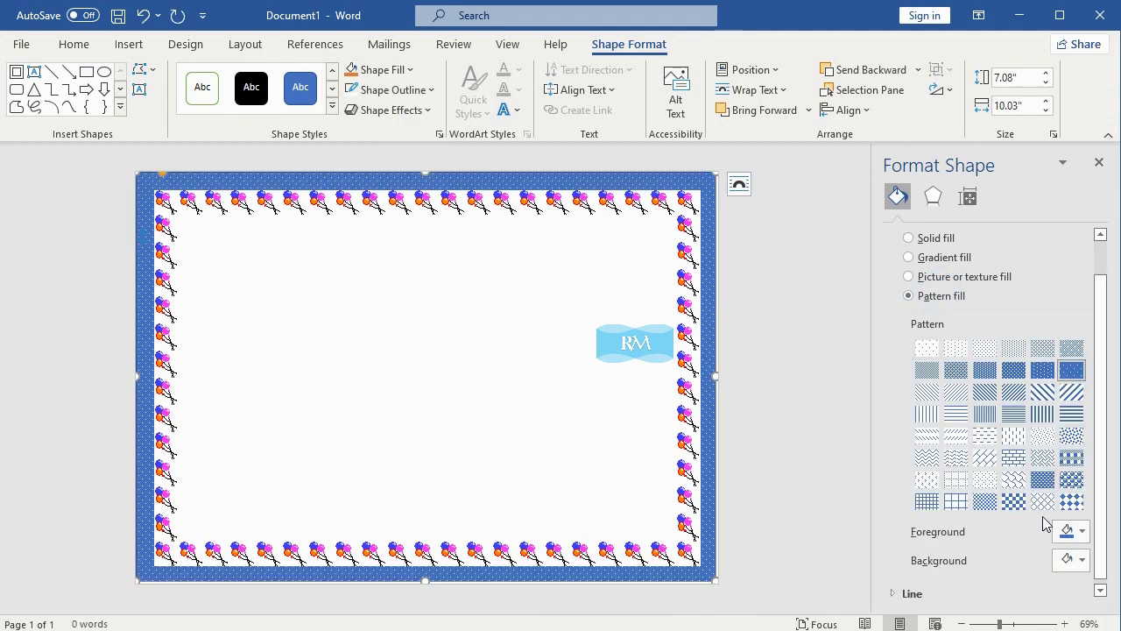
click(1083, 533)
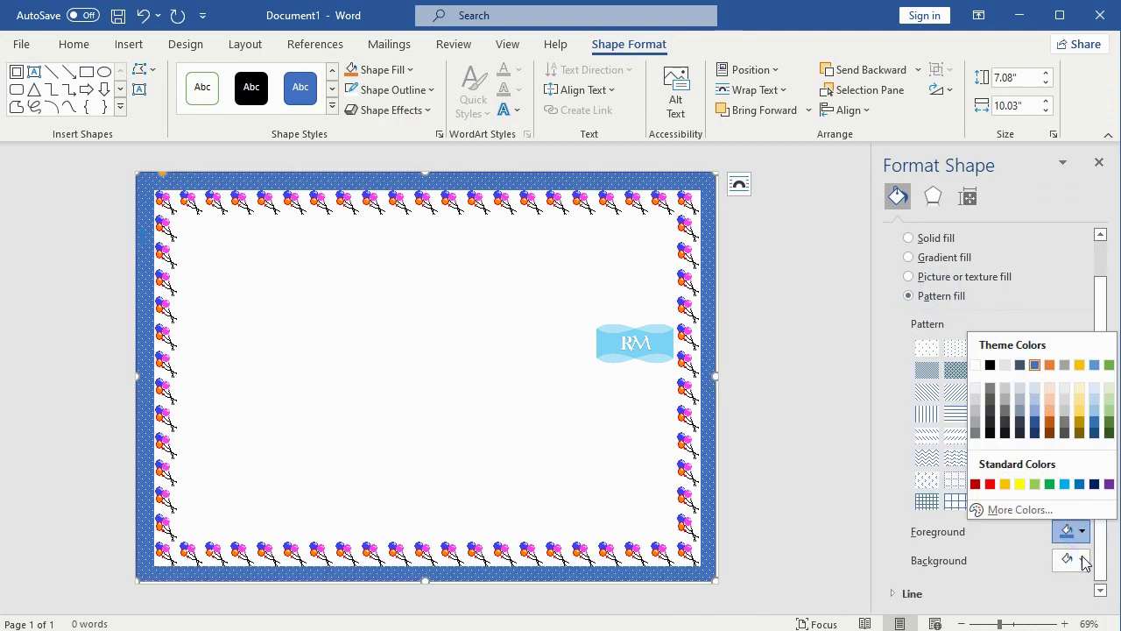
click(1084, 561)
click(847, 369)
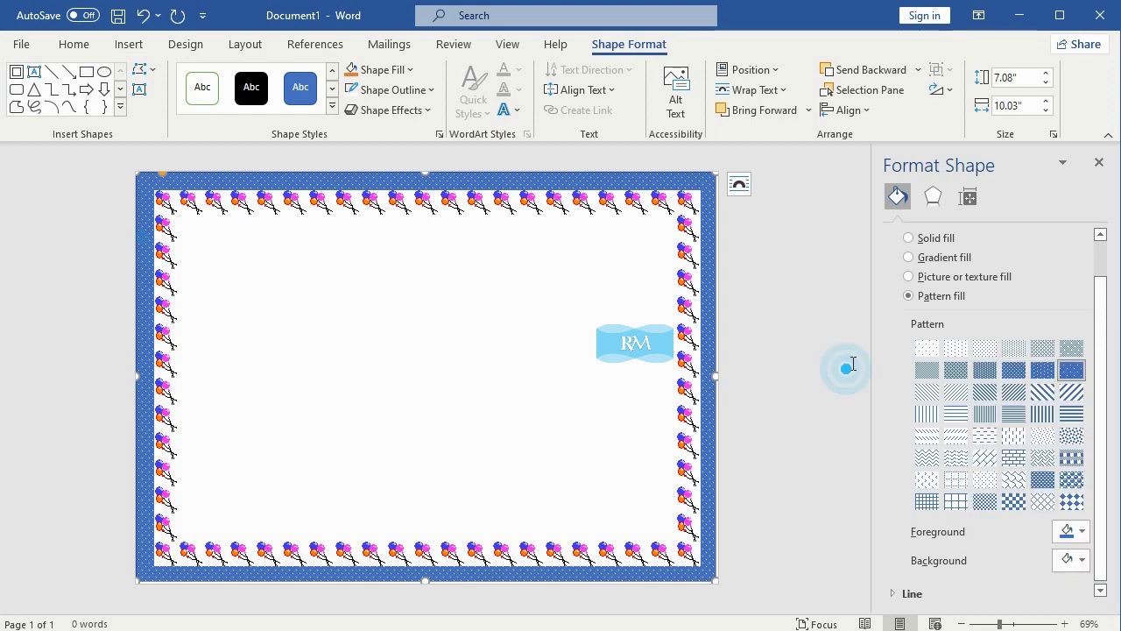
Draw a second Frame shape across the page.
click(129, 43)
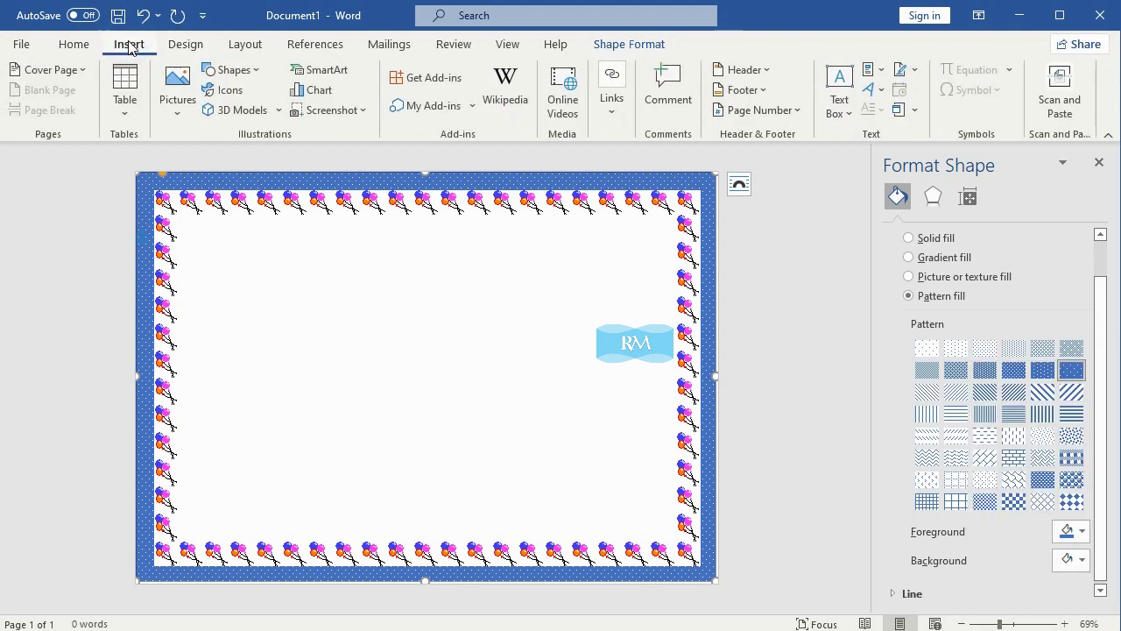
click(235, 71)
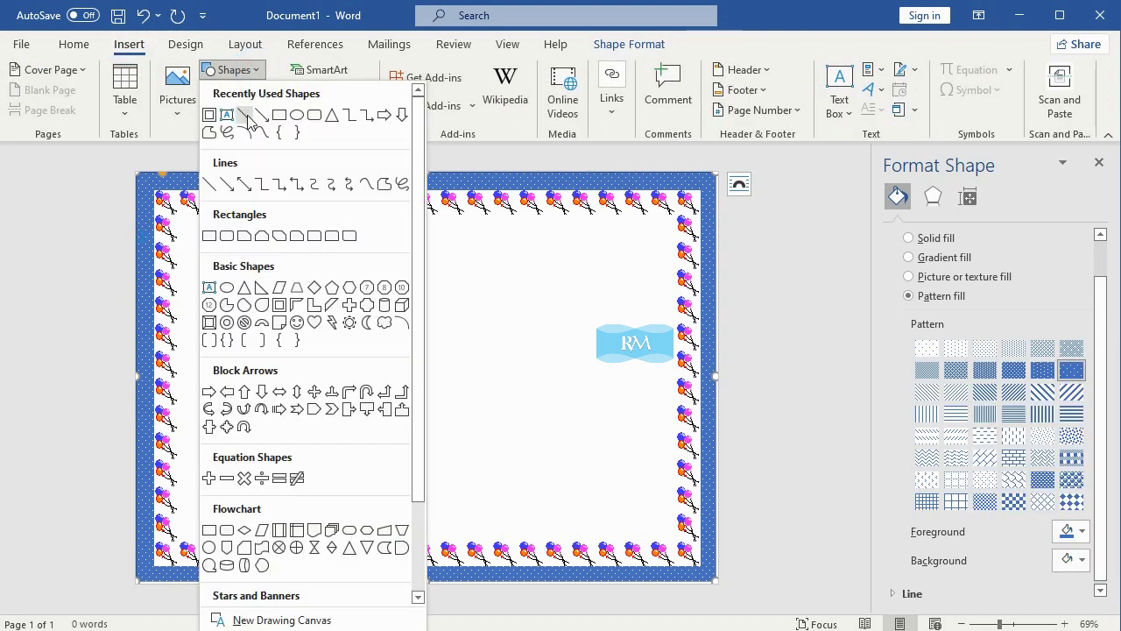
click(288, 305)
drag(147, 182, 702, 571)
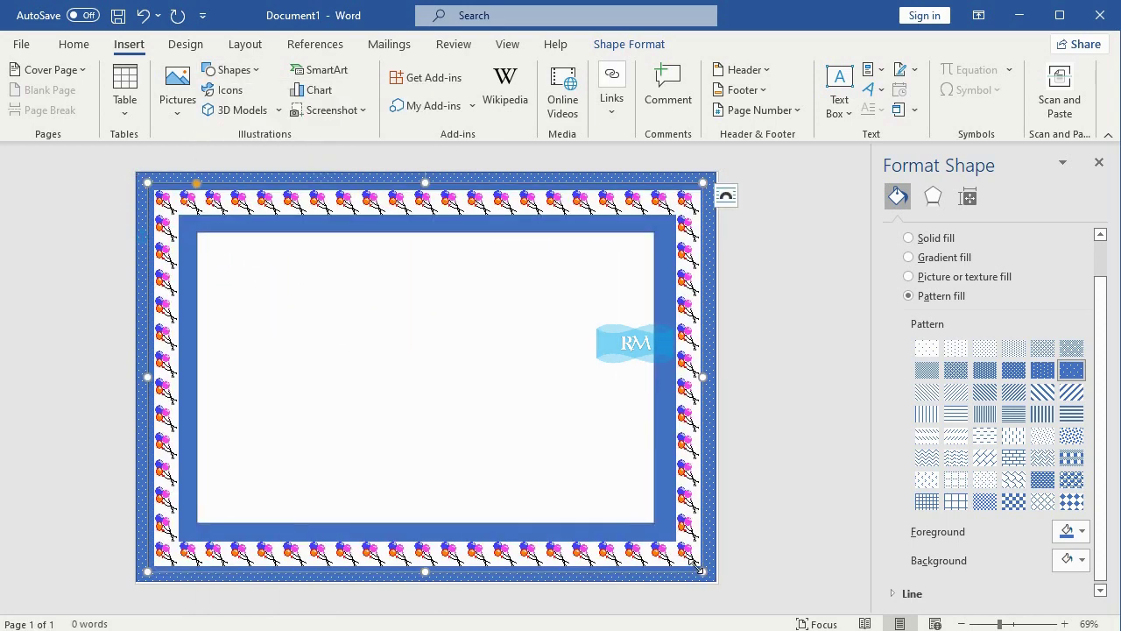
Give the second frame a heavier white outline and narrow its band slightly.
click(426, 91)
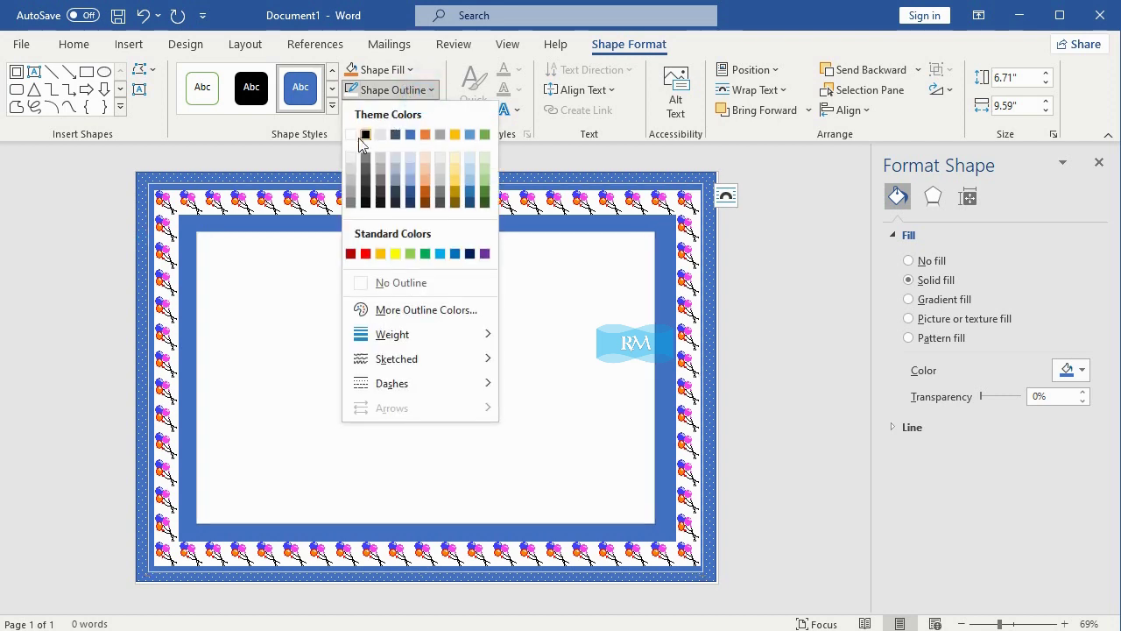
click(350, 134)
click(429, 90)
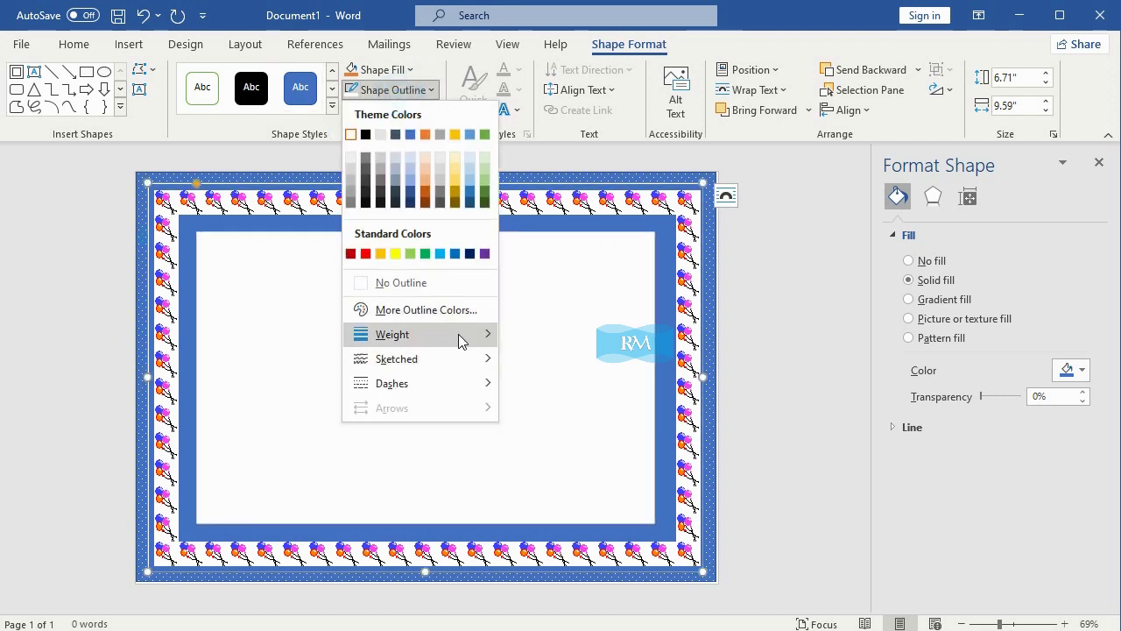
mouse_move(392, 334)
click(613, 468)
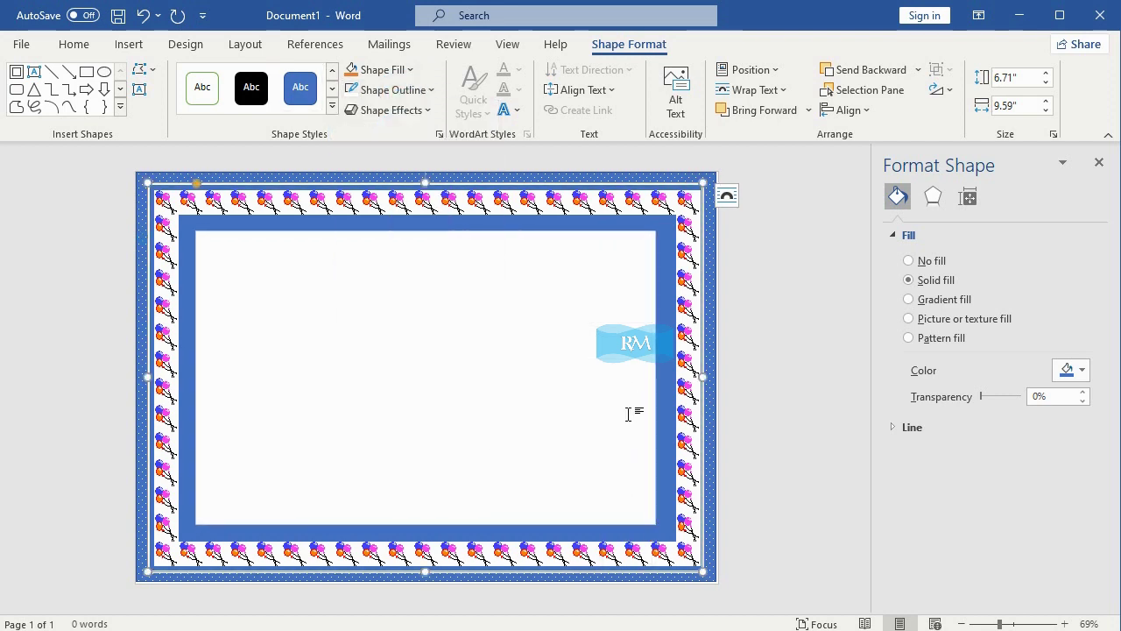
click(197, 188)
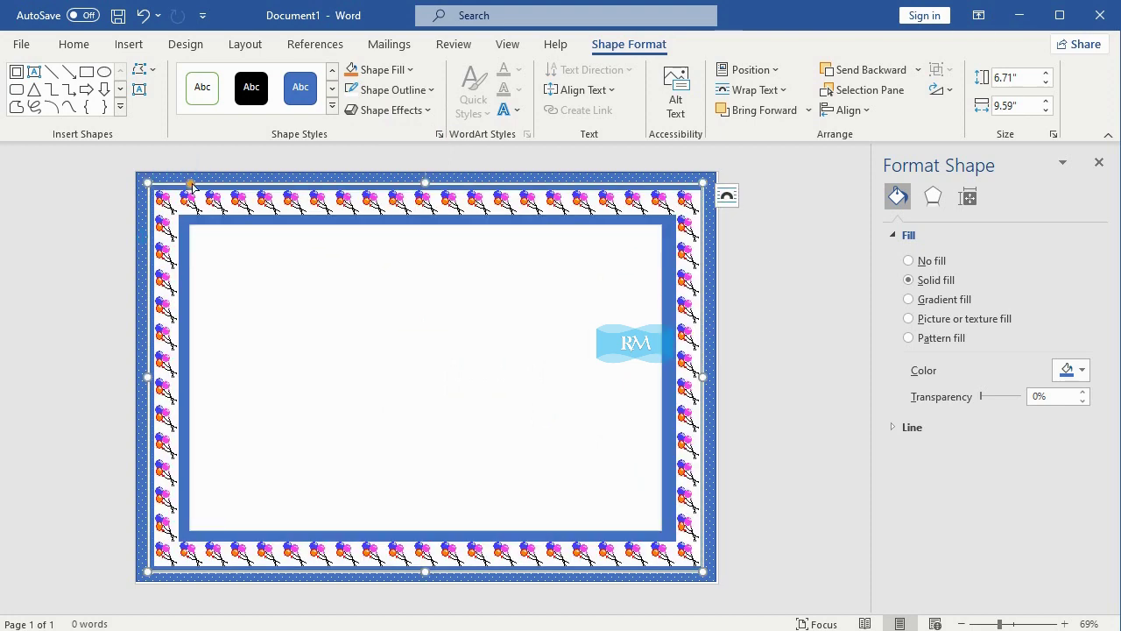
drag(192, 186, 188, 184)
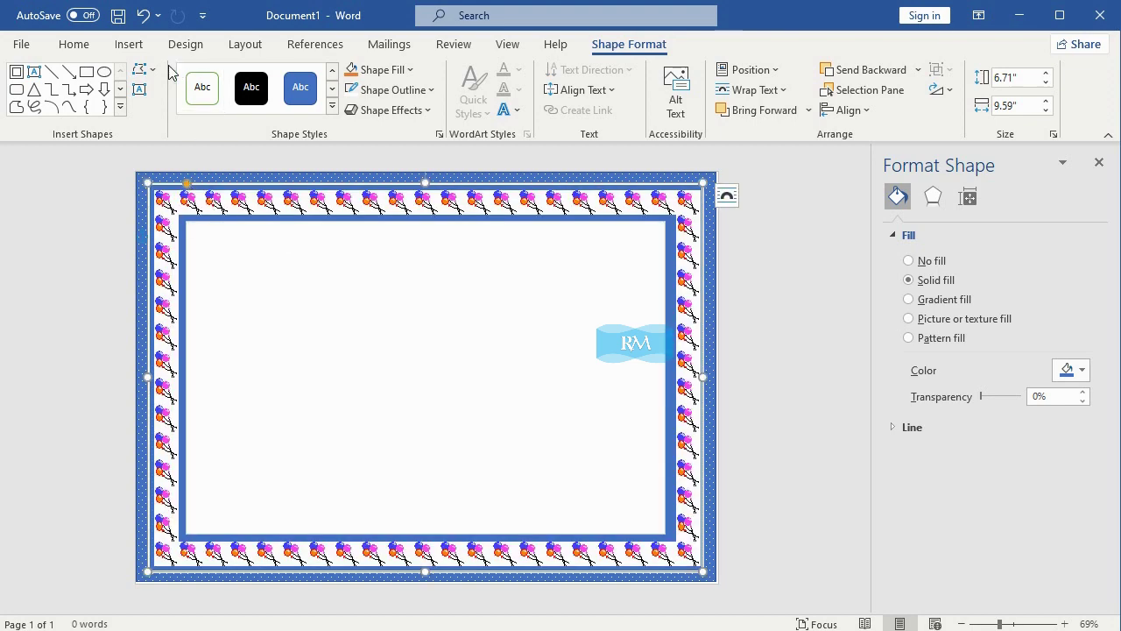
click(131, 46)
Draw a rectangle over the inner white area and stretch its sides to about 5.42" by 8.29".
click(250, 70)
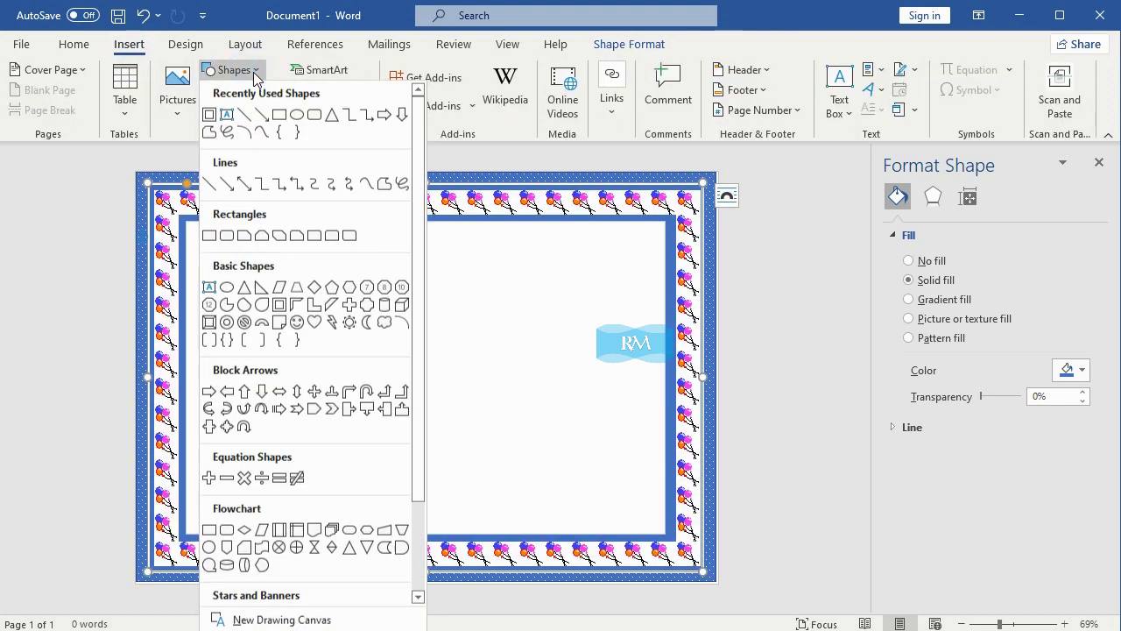
click(209, 237)
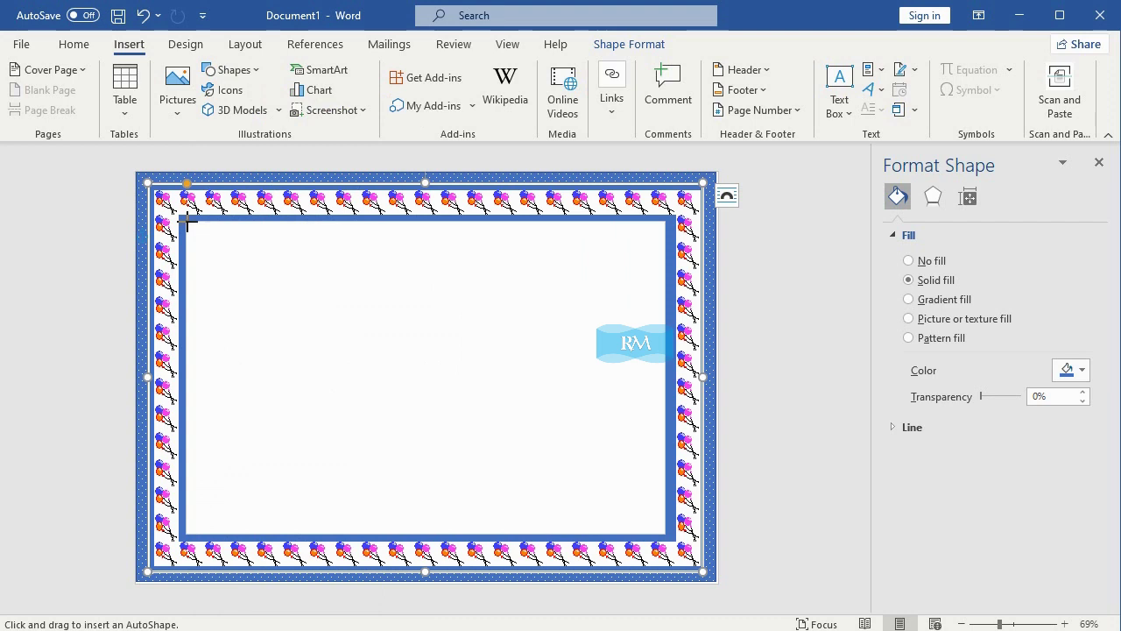
drag(188, 221, 664, 532)
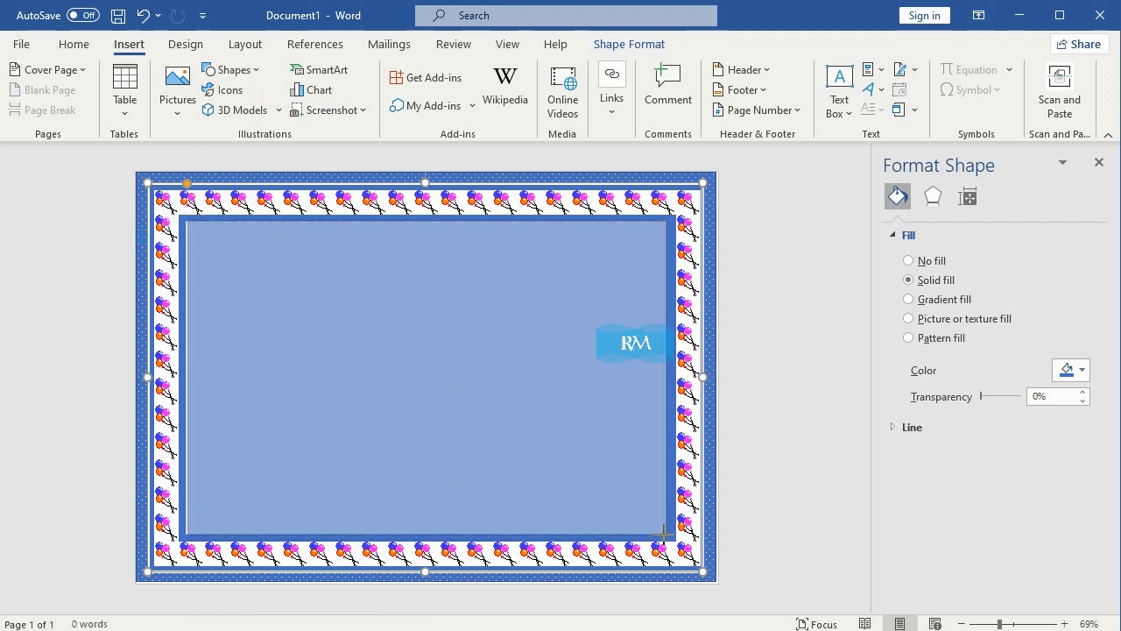
drag(656, 376, 666, 388)
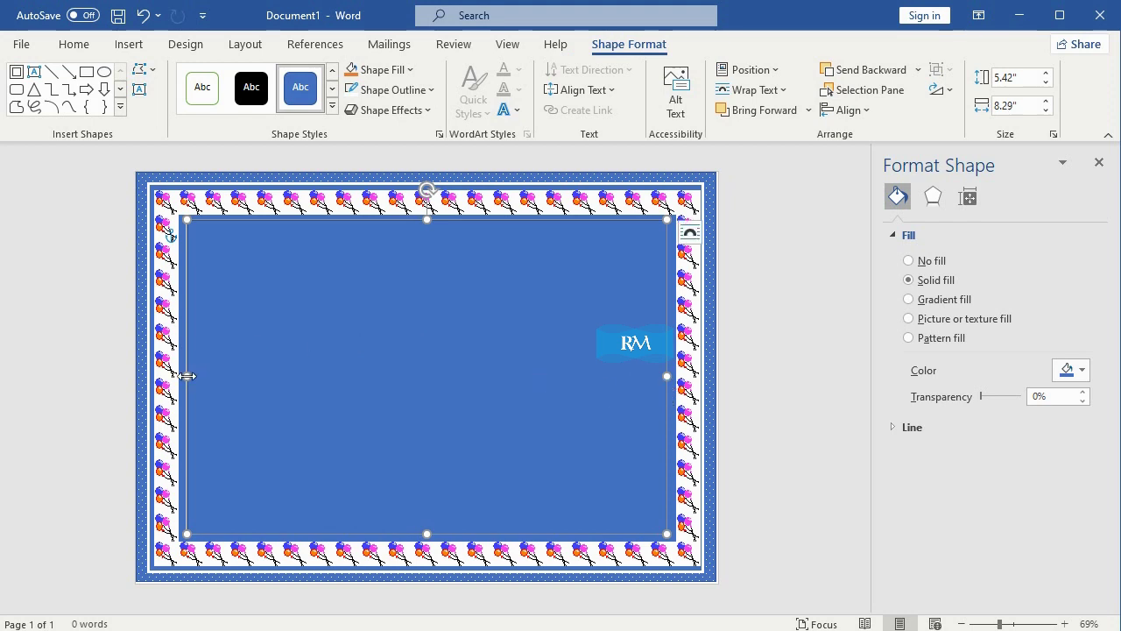
drag(188, 376, 187, 379)
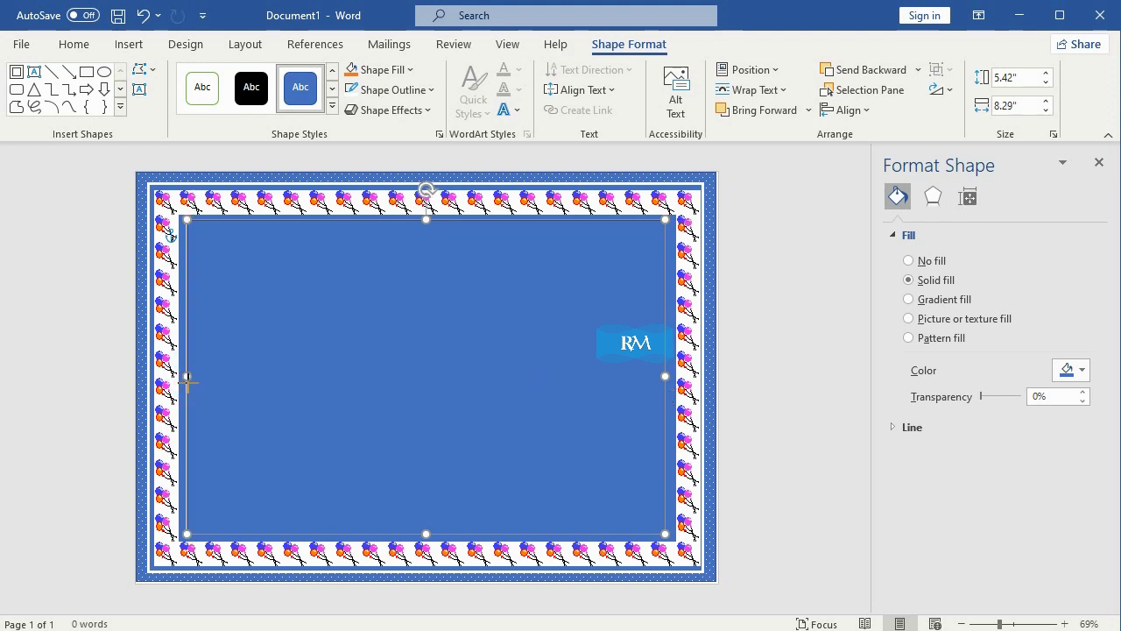
Fill the rectangle with the stock photo of a camera lens against bokeh lights.
click(406, 69)
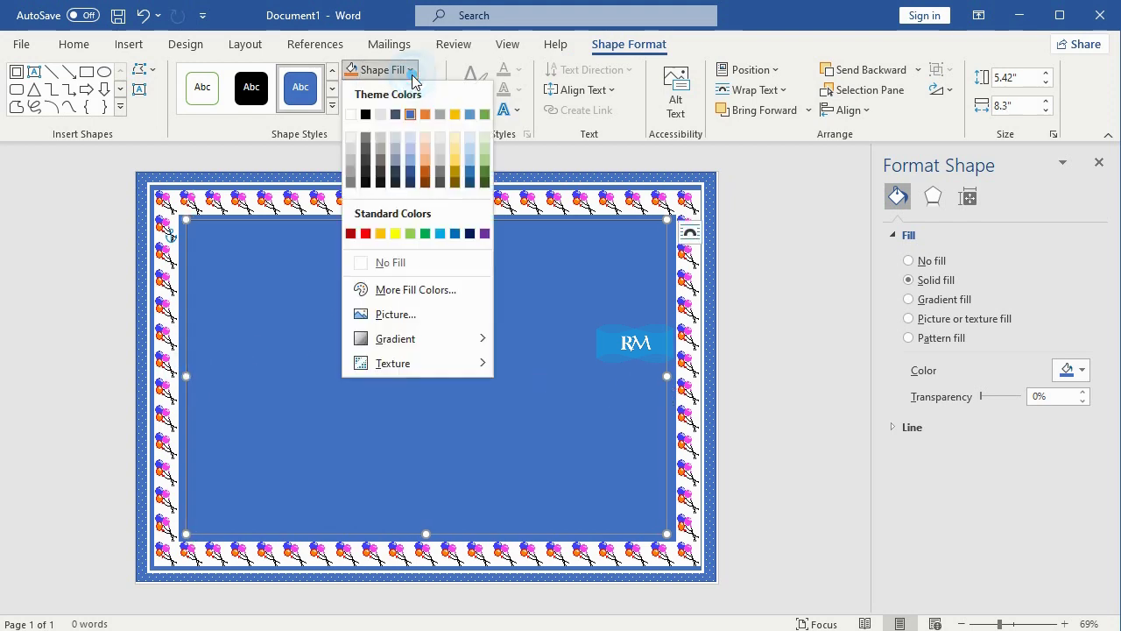
click(389, 318)
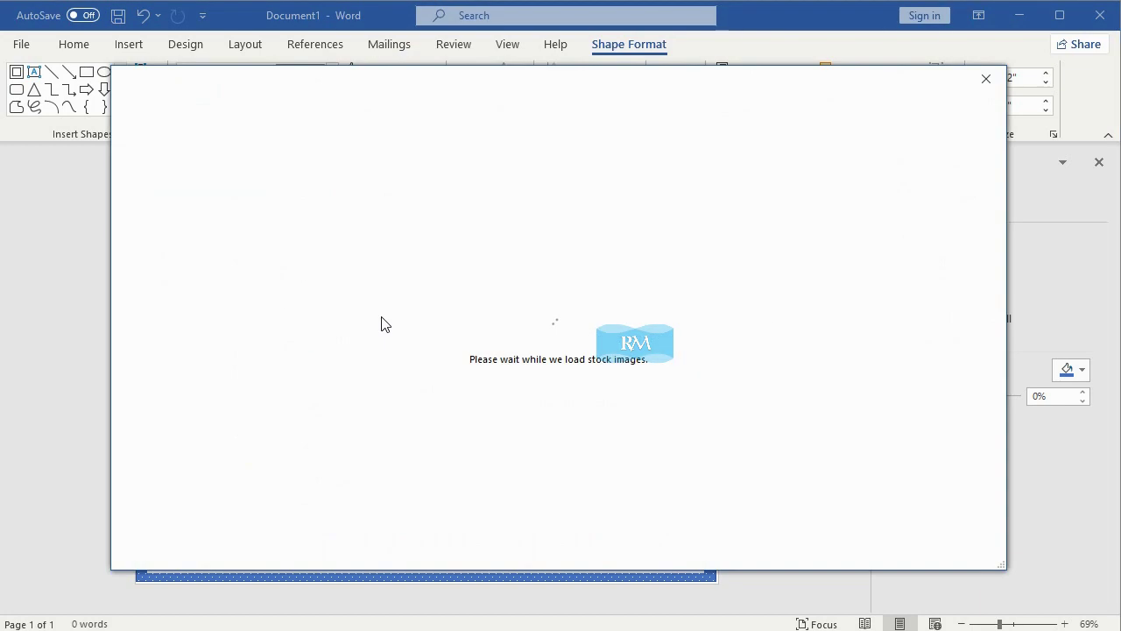
scroll(695, 310, down, 3)
scroll(719, 341, down, 3)
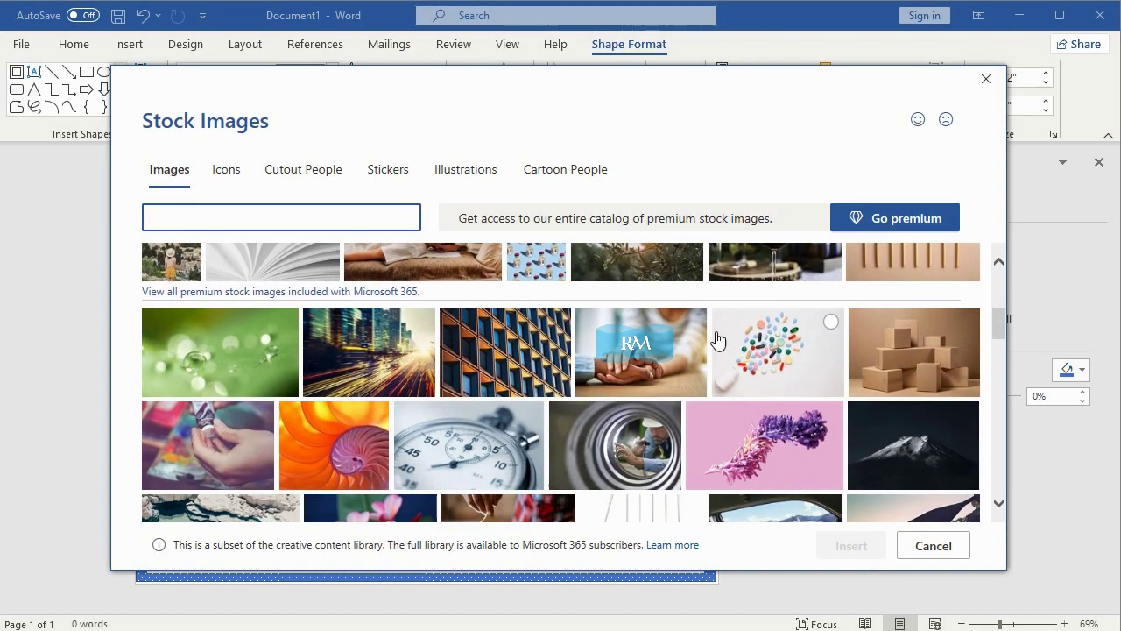
scroll(783, 426, down, 3)
scroll(786, 422, down, 3)
scroll(786, 422, down, 1)
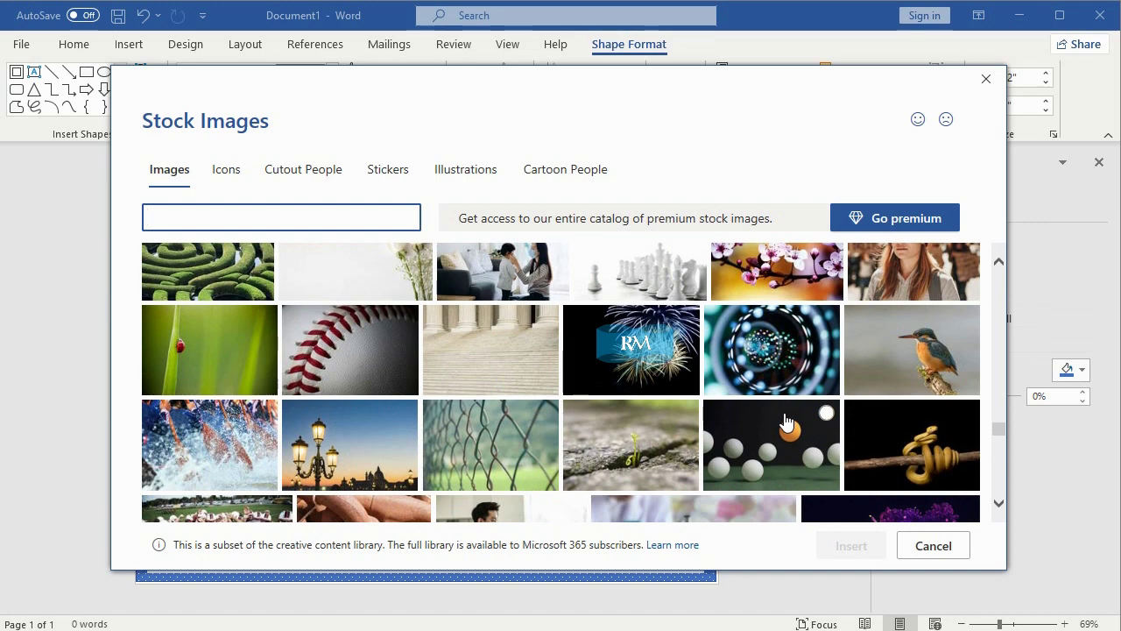
scroll(785, 423, down, 2)
scroll(785, 423, down, 5)
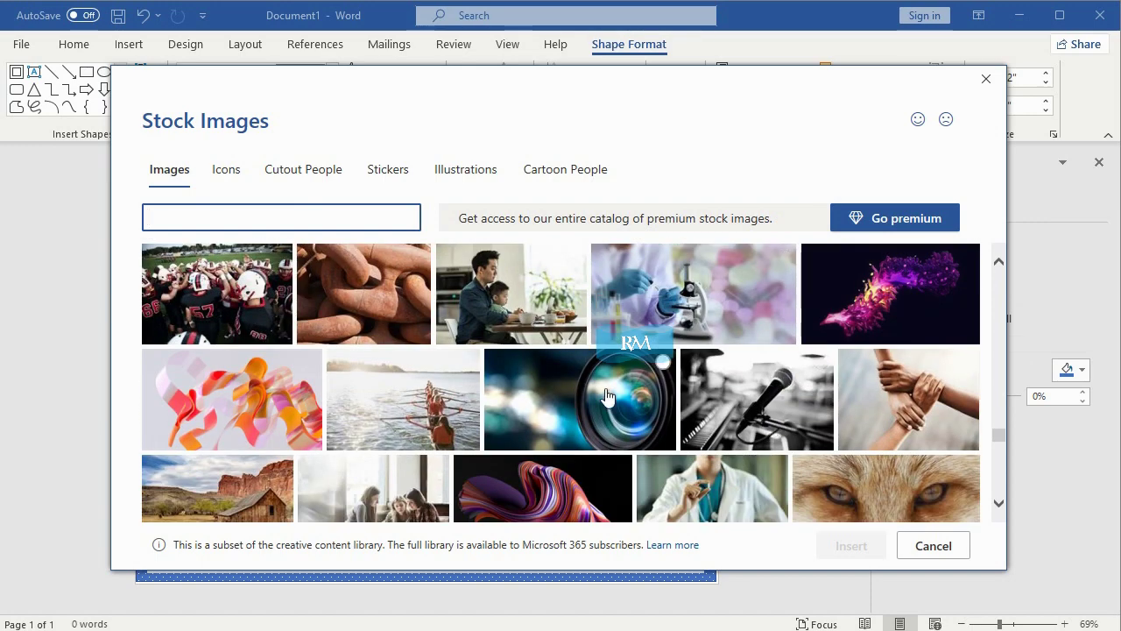
click(649, 371)
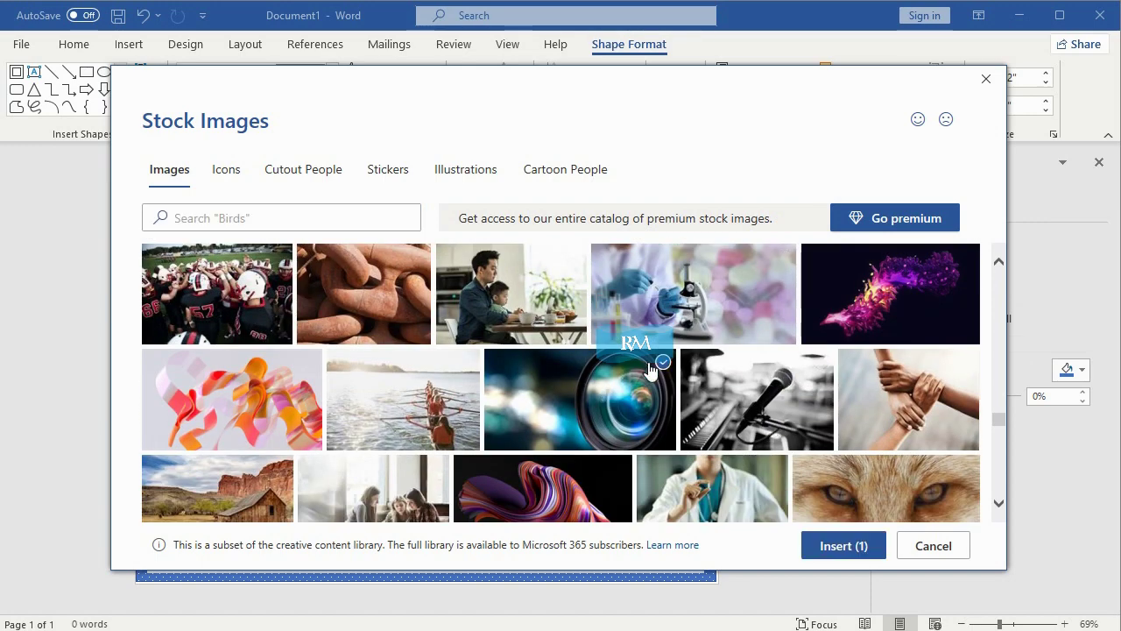
click(857, 543)
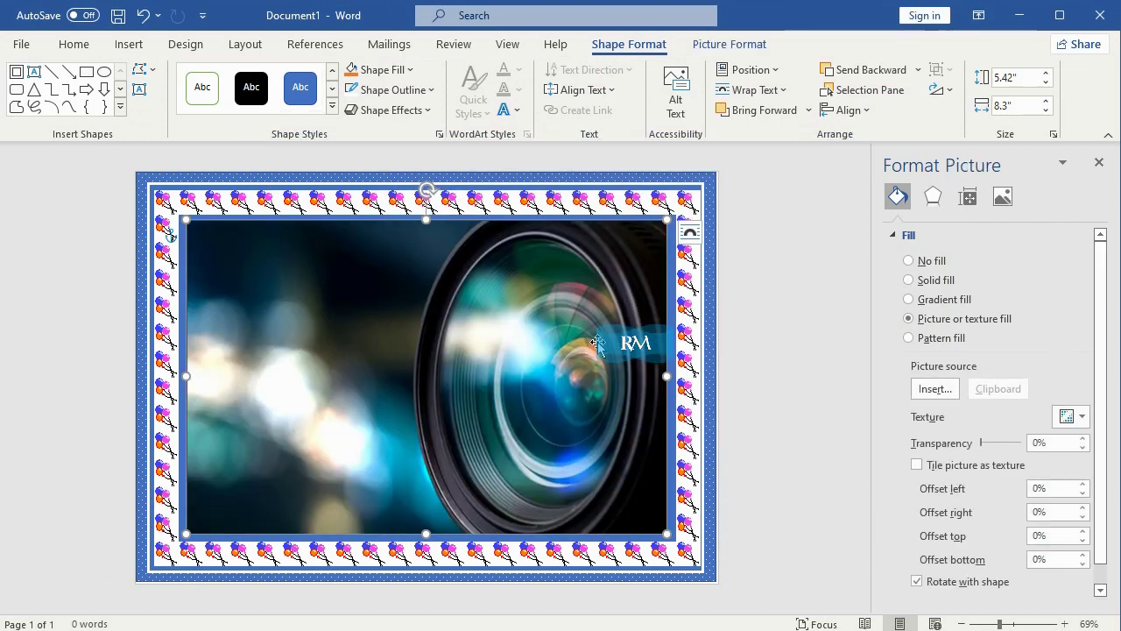
Flip the lens photo horizontally, give it a white 3 pt outline, and widen it to 8.35".
click(937, 90)
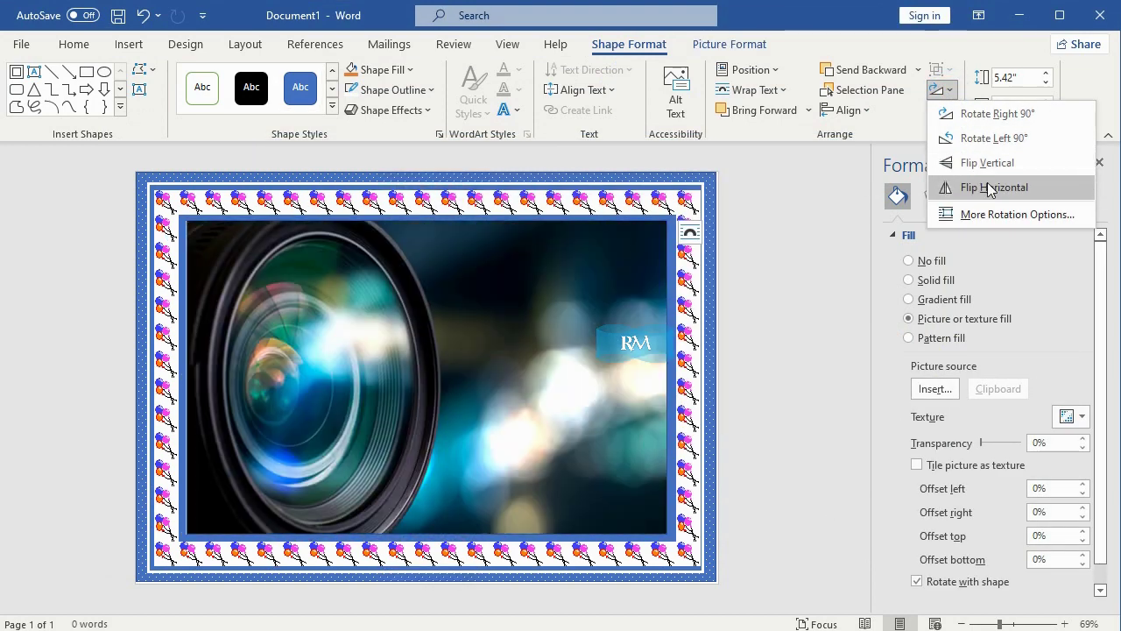
click(990, 187)
click(400, 90)
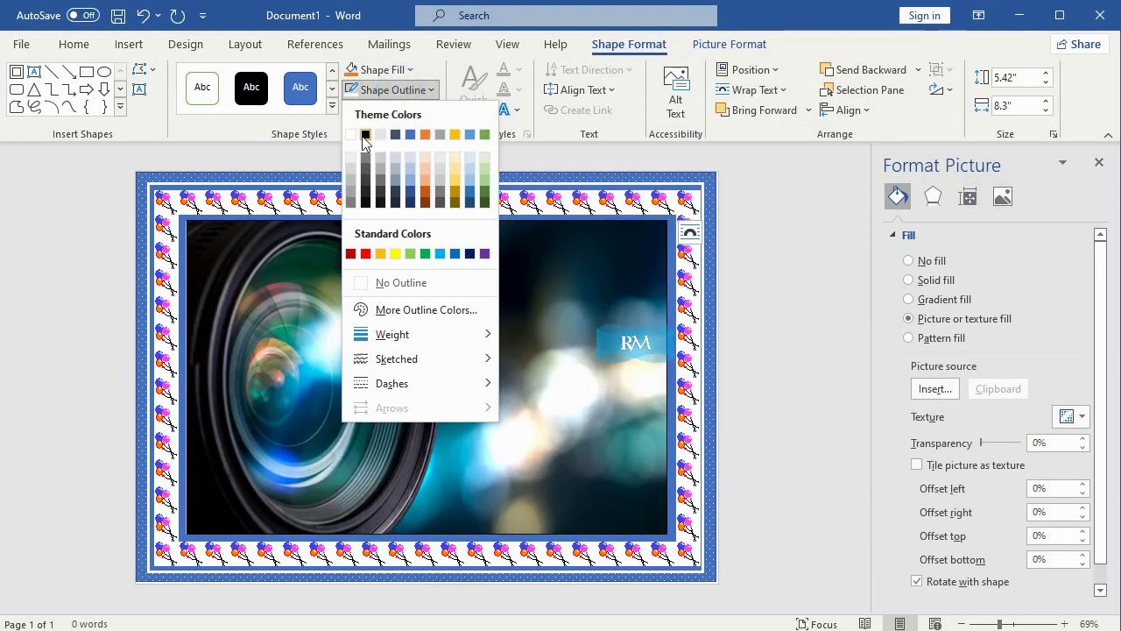
click(350, 140)
click(393, 89)
mouse_move(393, 334)
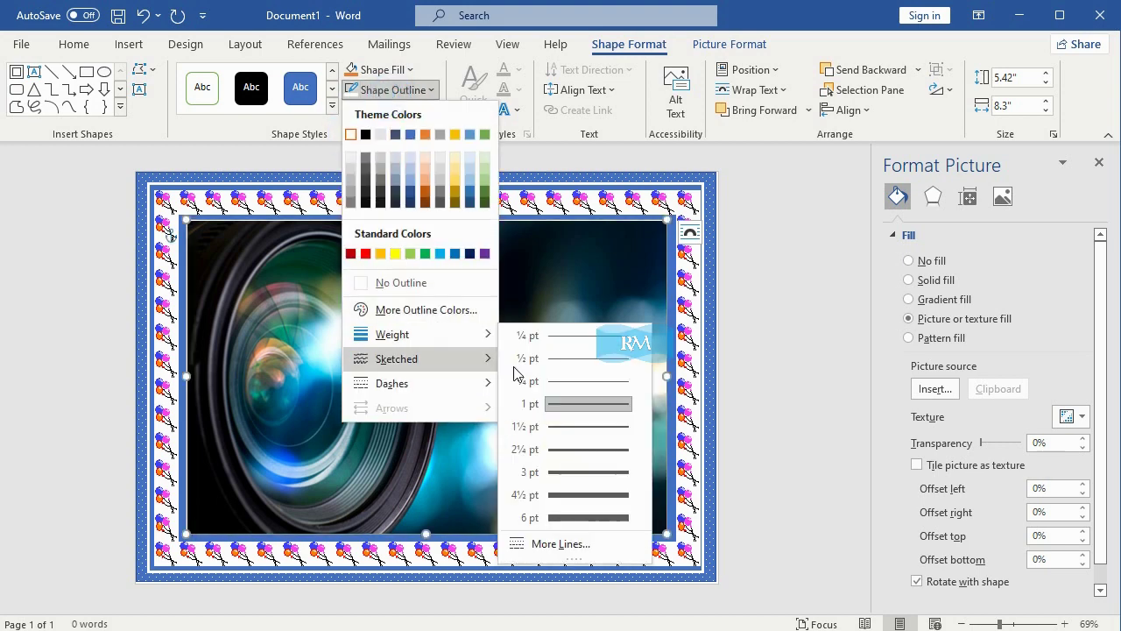
click(567, 472)
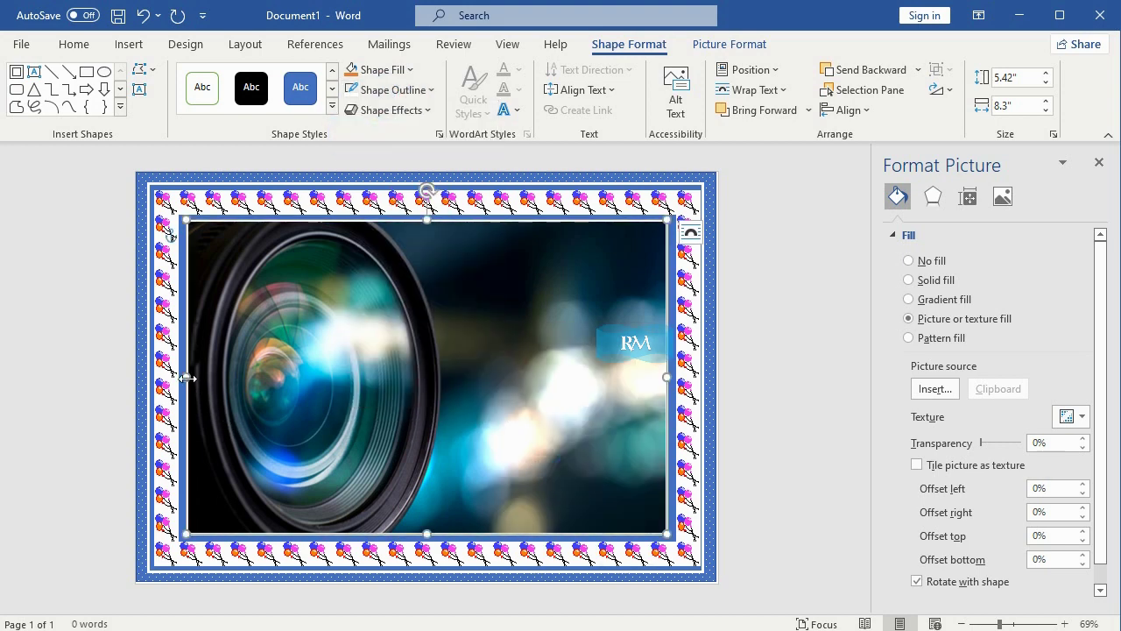
drag(187, 379, 183, 379)
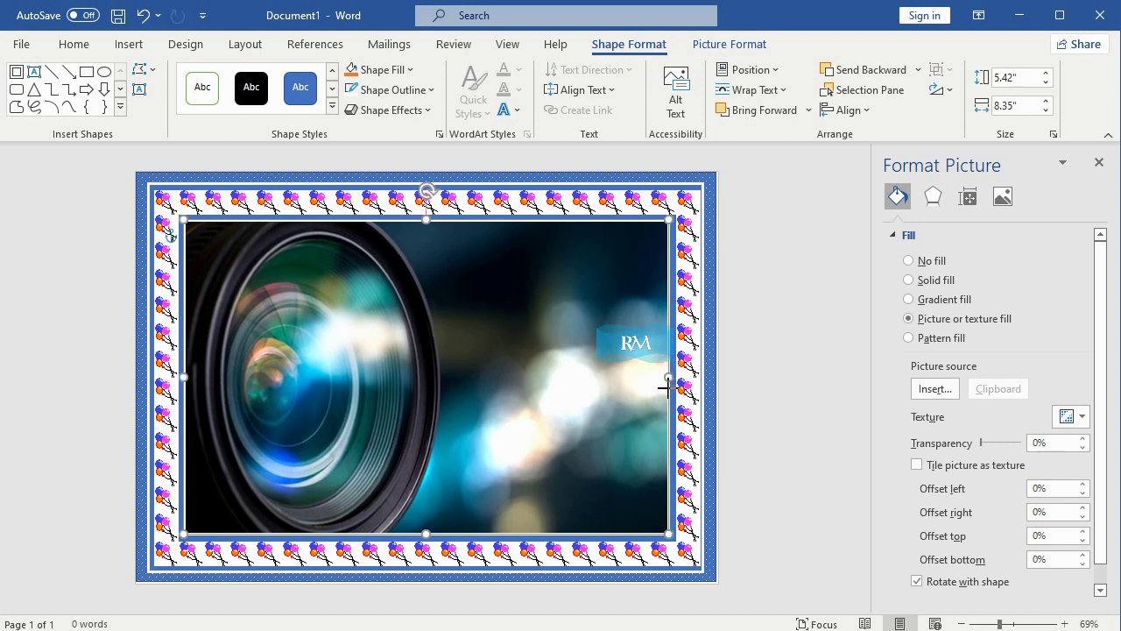
click(776, 289)
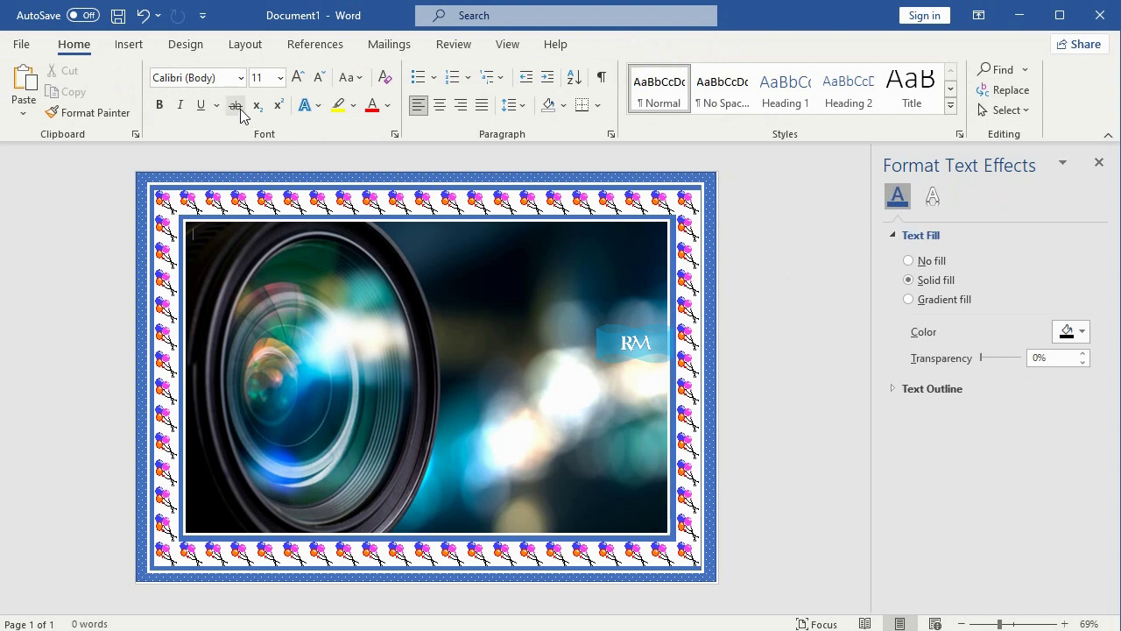
Draw an oval over the camera lens and widen it to about 4.99" by 3.33".
click(129, 43)
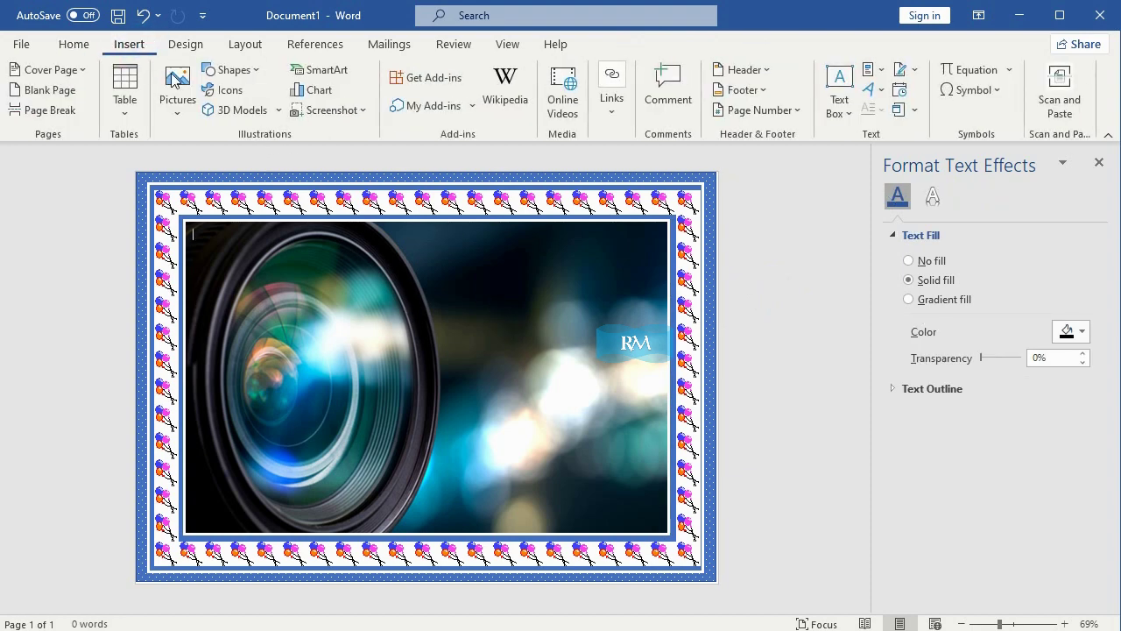
click(256, 73)
click(256, 74)
click(254, 74)
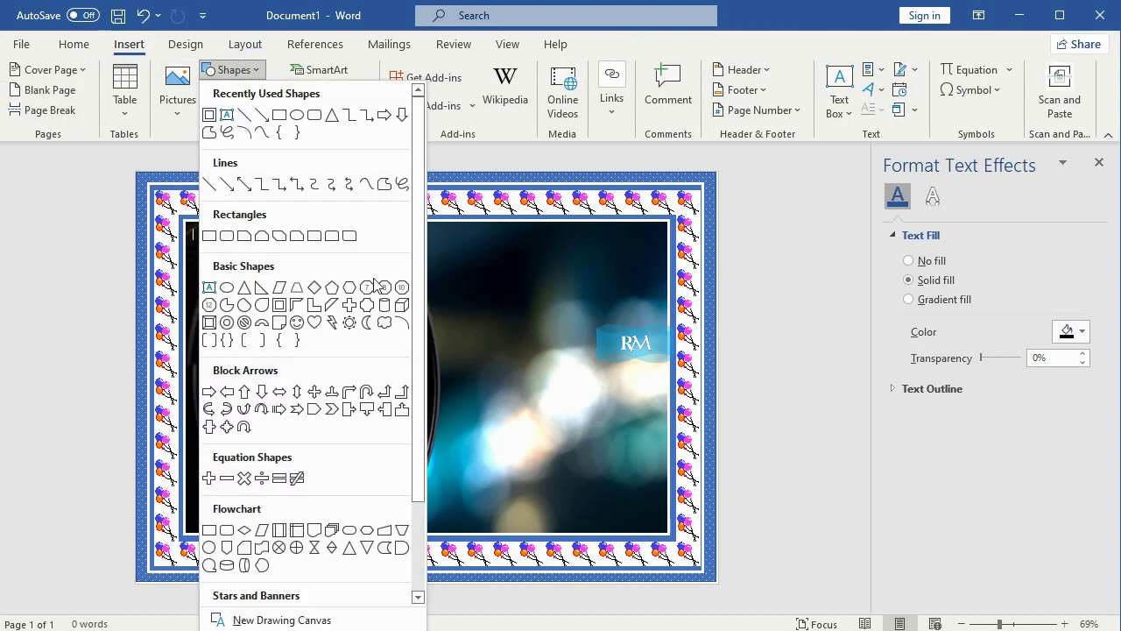
click(232, 288)
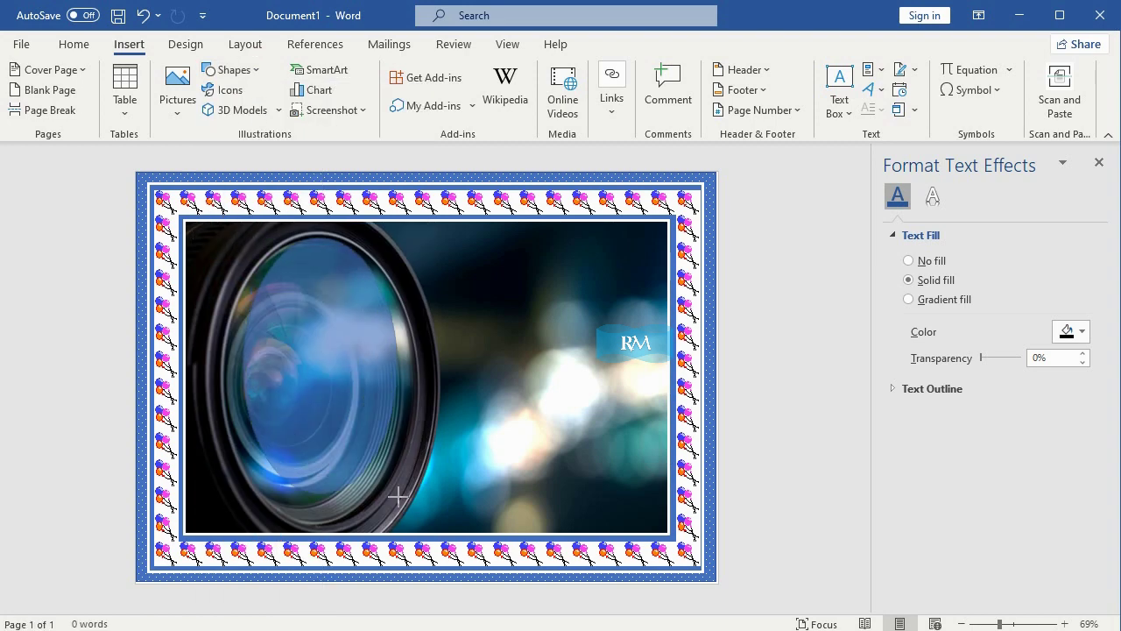
drag(243, 236, 396, 525)
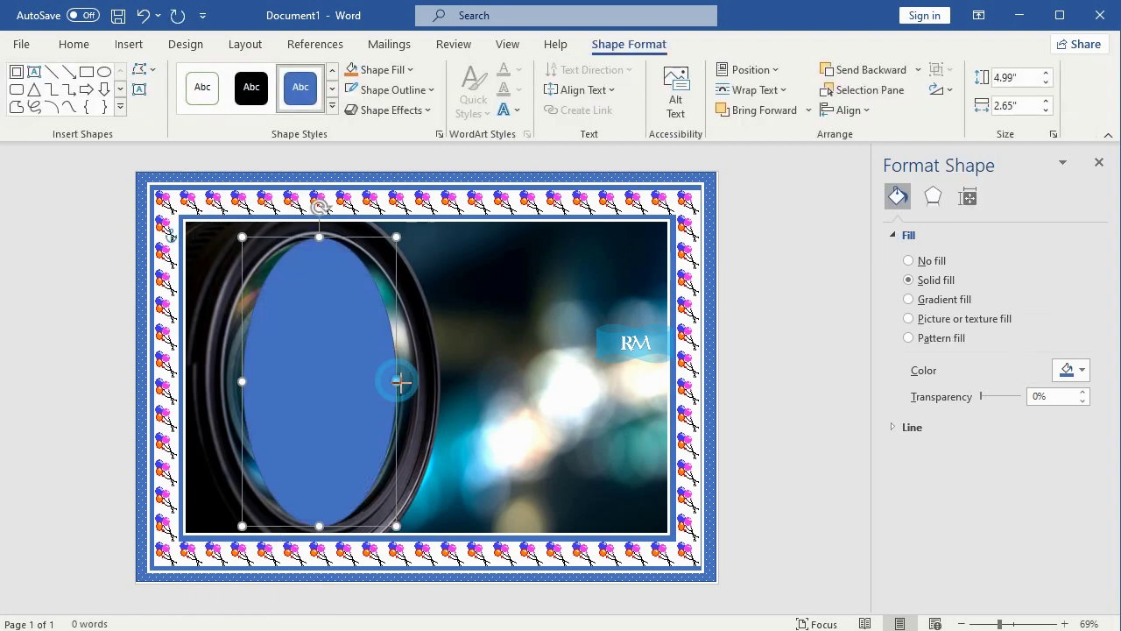
drag(396, 381, 414, 381)
drag(244, 381, 219, 381)
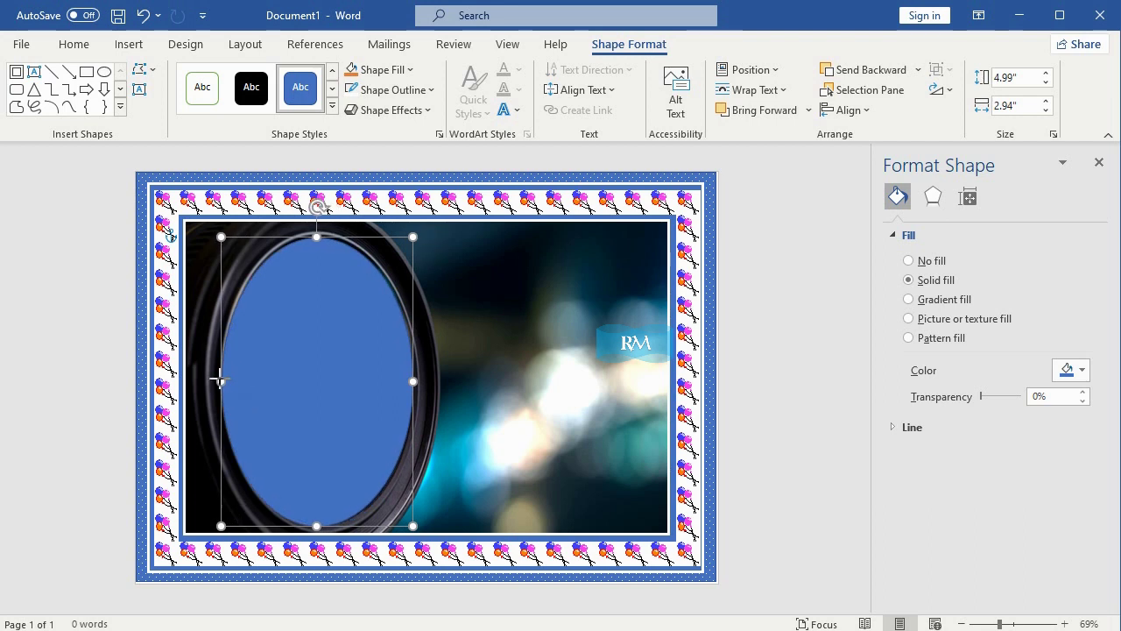
drag(315, 235, 316, 237)
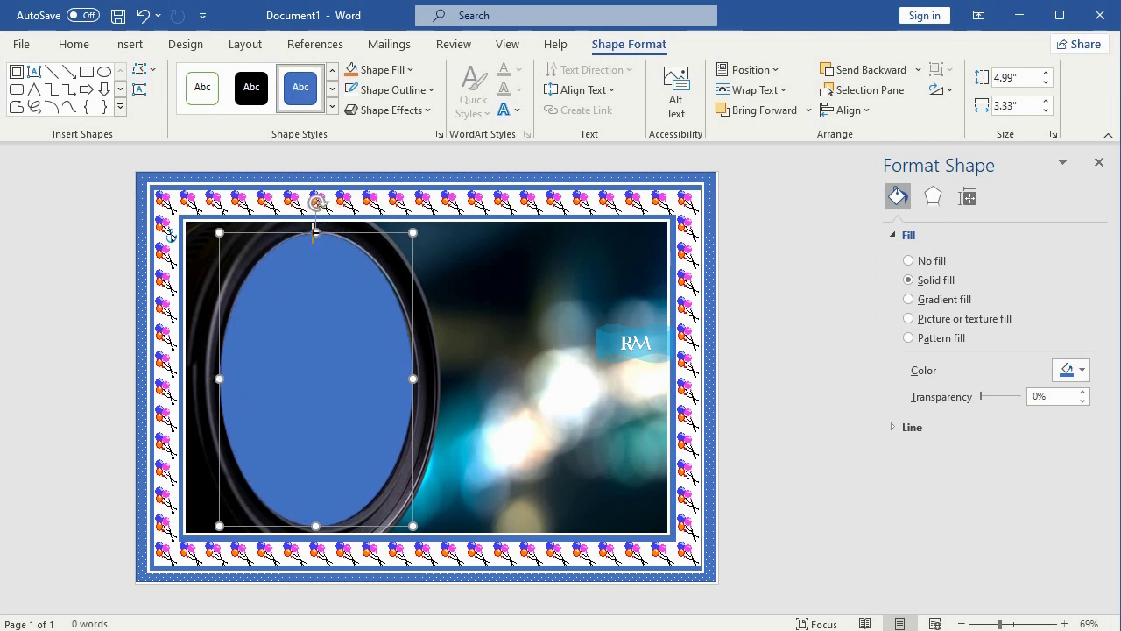
Remove the oval's outline and fill it with the goggled-girl photo from a 'children' stock search.
click(403, 89)
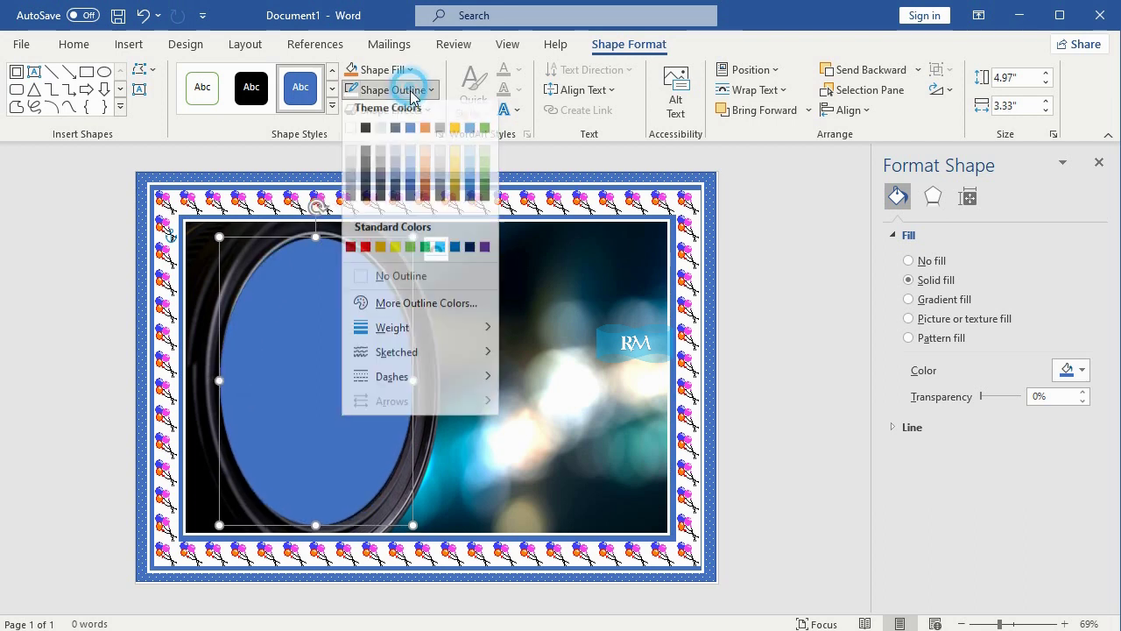
click(441, 280)
click(403, 70)
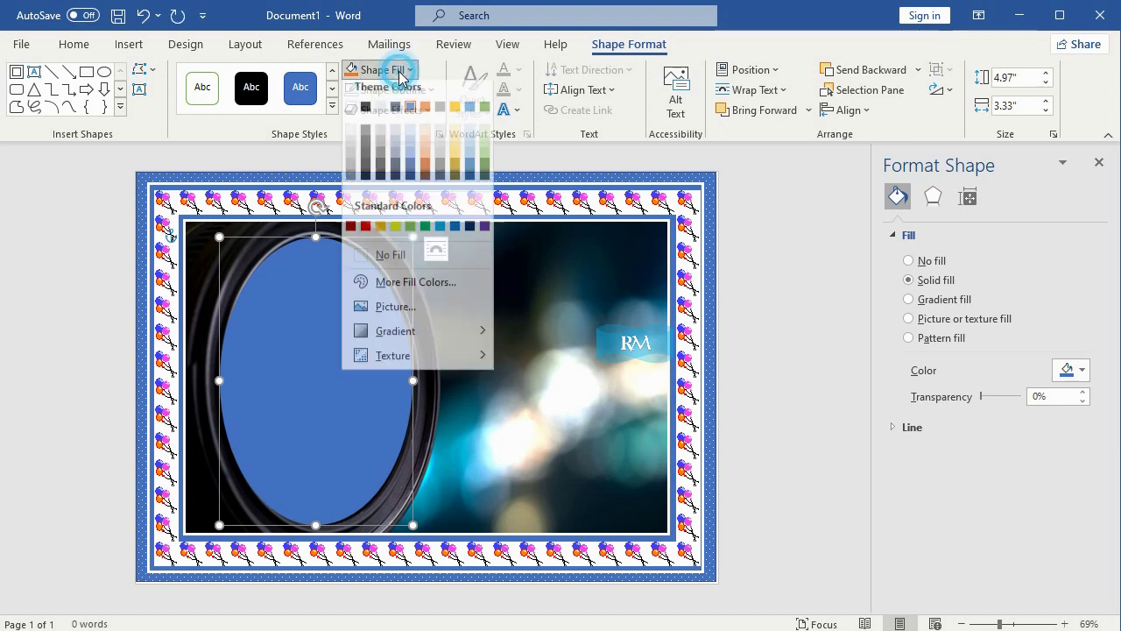
click(406, 321)
click(392, 338)
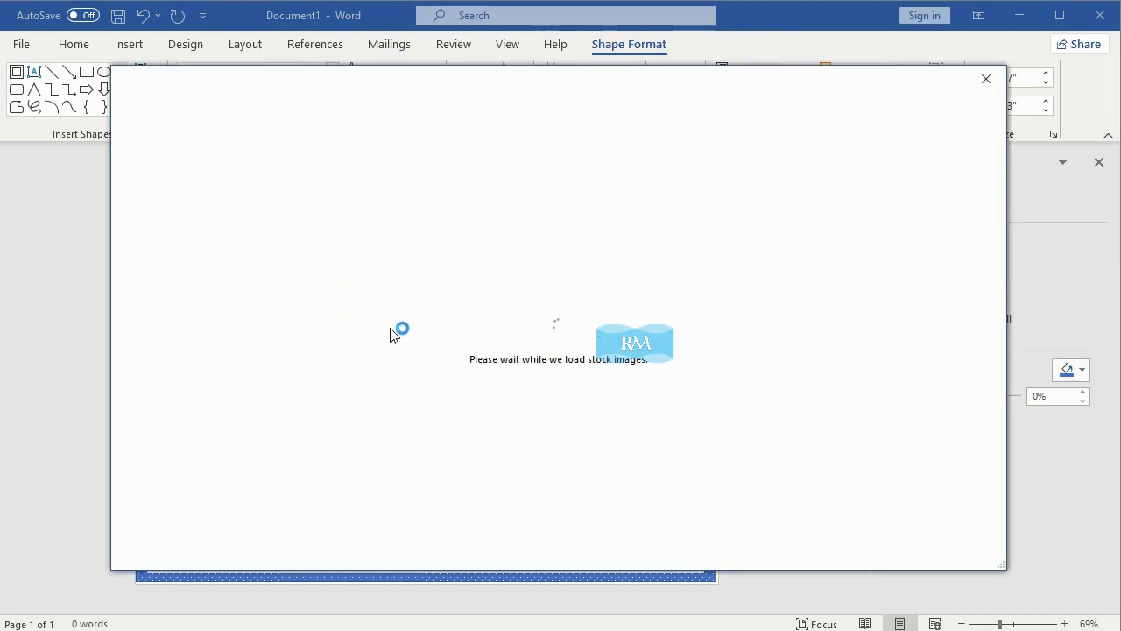
text(children)
key(Return)
click(230, 308)
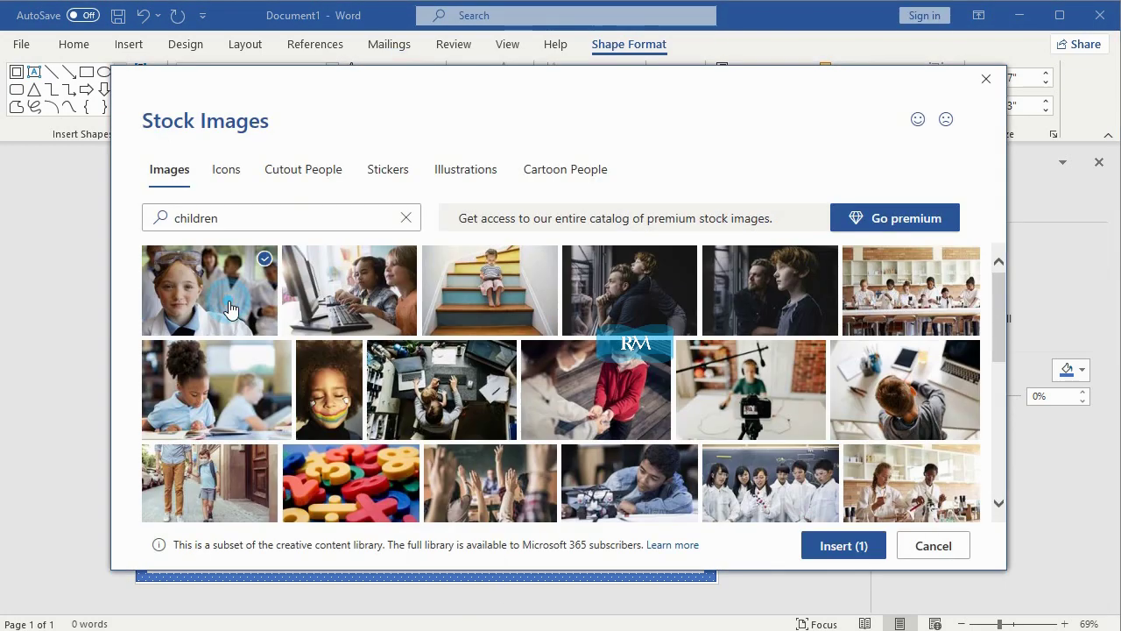
click(824, 547)
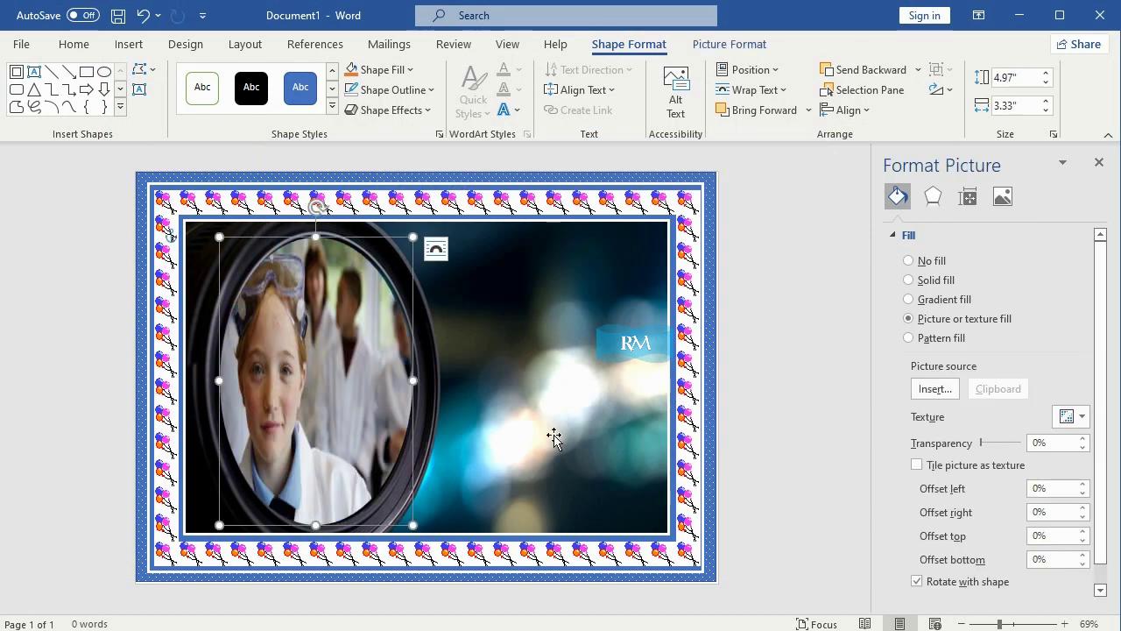
drag(219, 380, 223, 380)
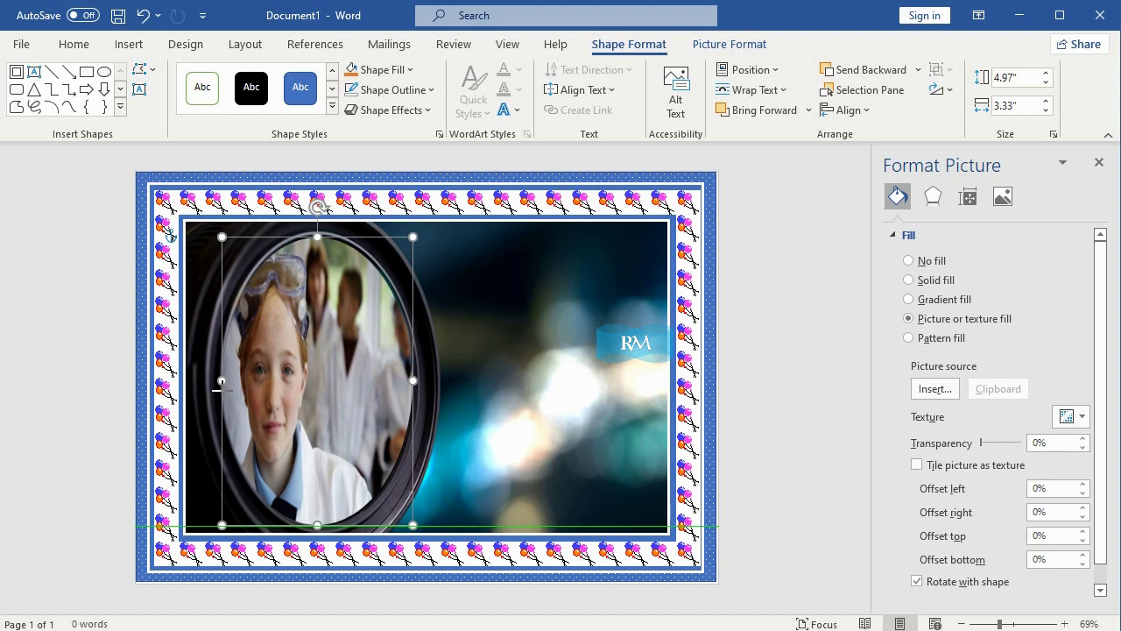
click(728, 343)
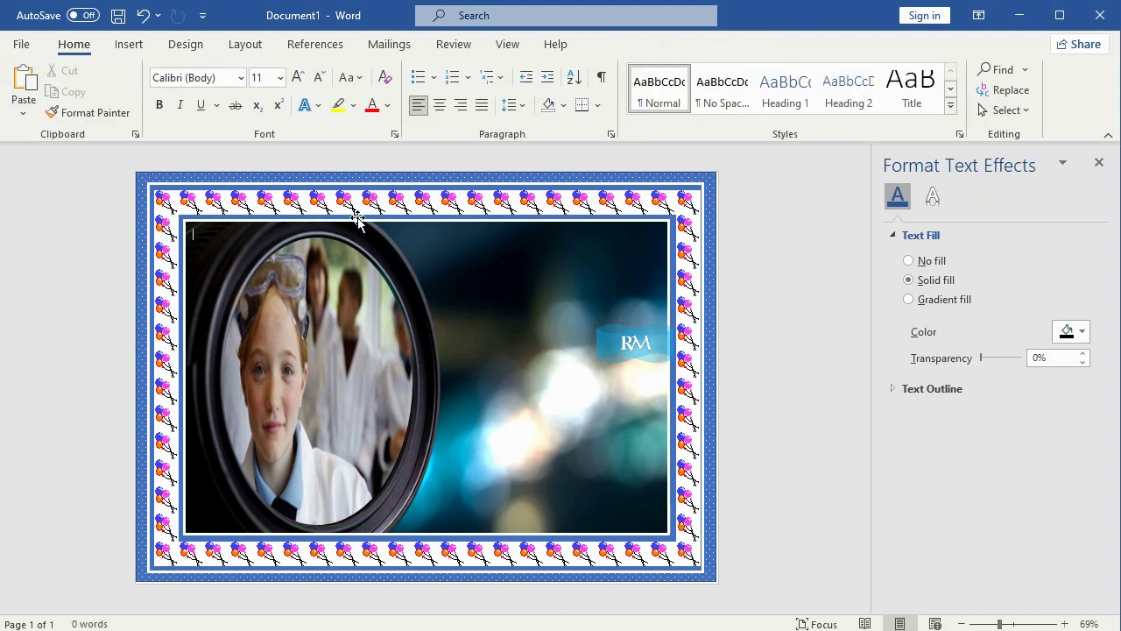
Add a white WordArt box in the upper right reading 'HAPPY BIRTHDAY'.
click(129, 46)
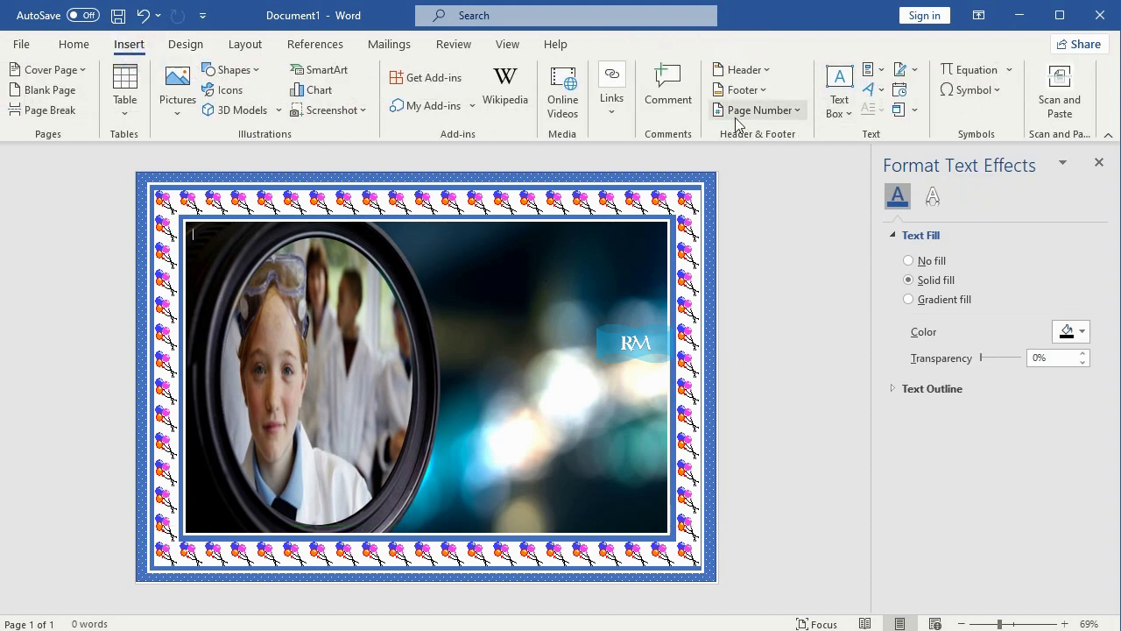
click(884, 94)
click(1016, 133)
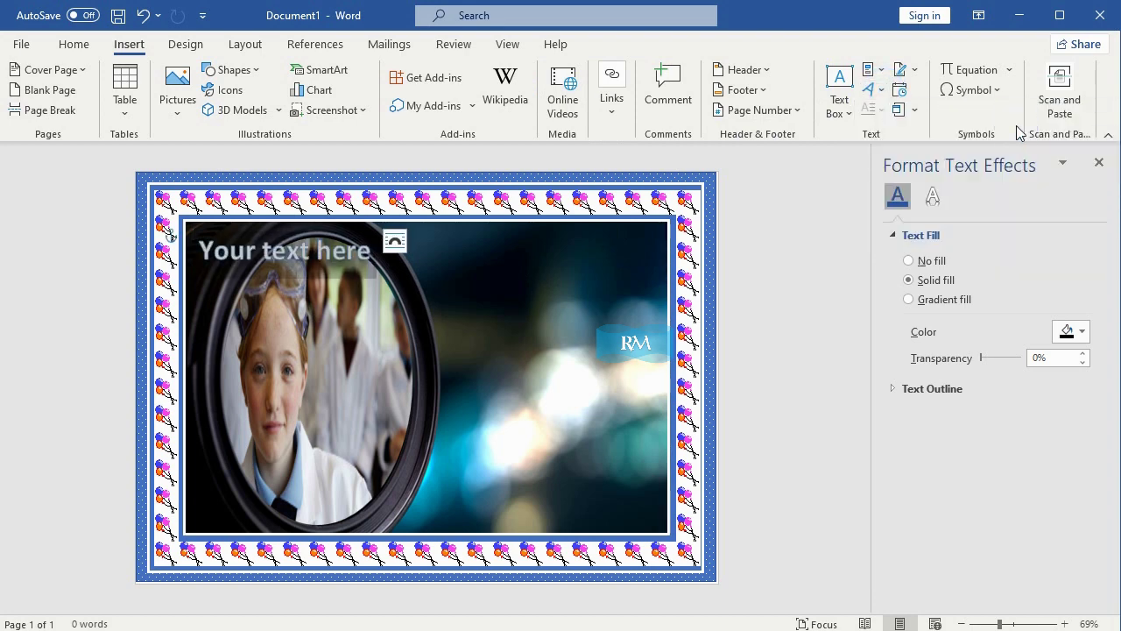
drag(337, 255, 594, 289)
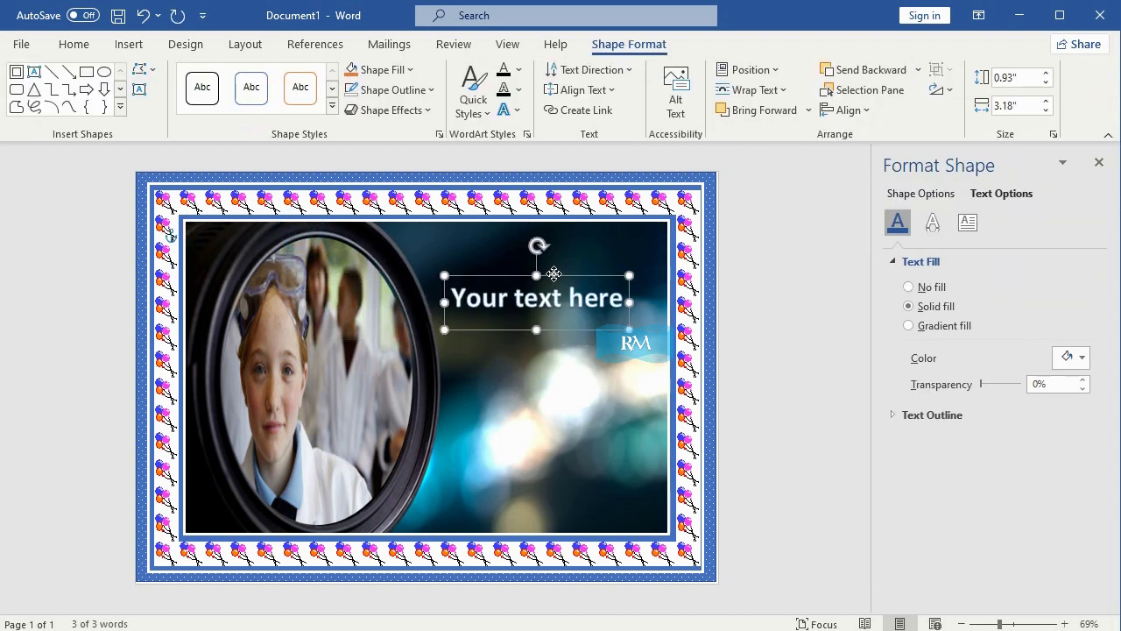
text(HAPPY BIRTHDAY)
Set the HAPPY BIRTHDAY text to Arial Black, size 22.
click(74, 46)
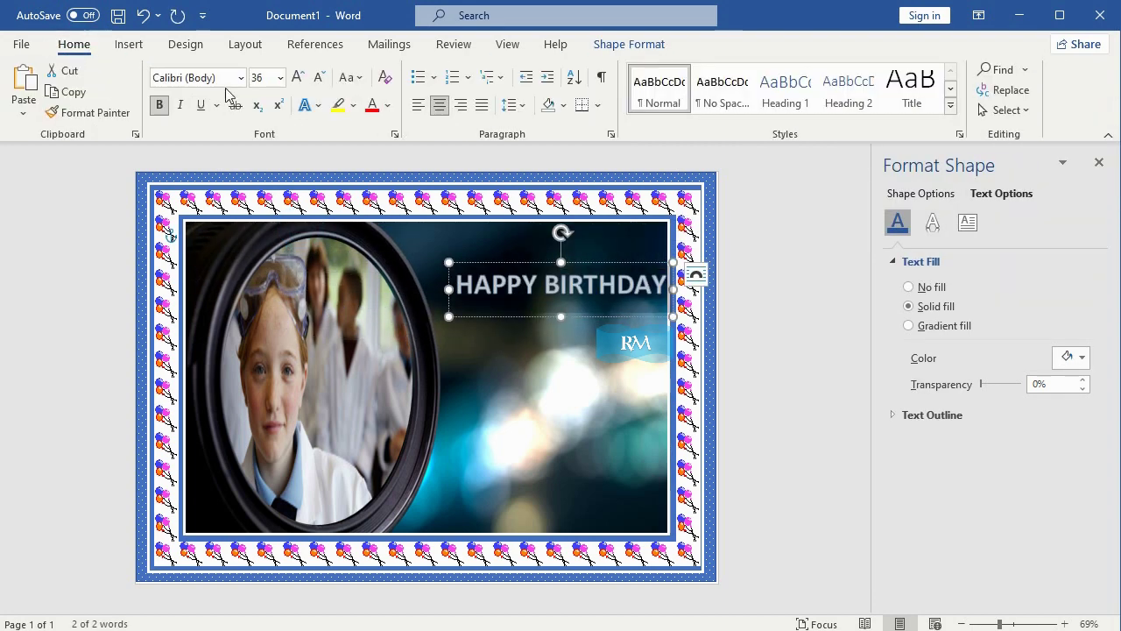
click(243, 79)
click(171, 205)
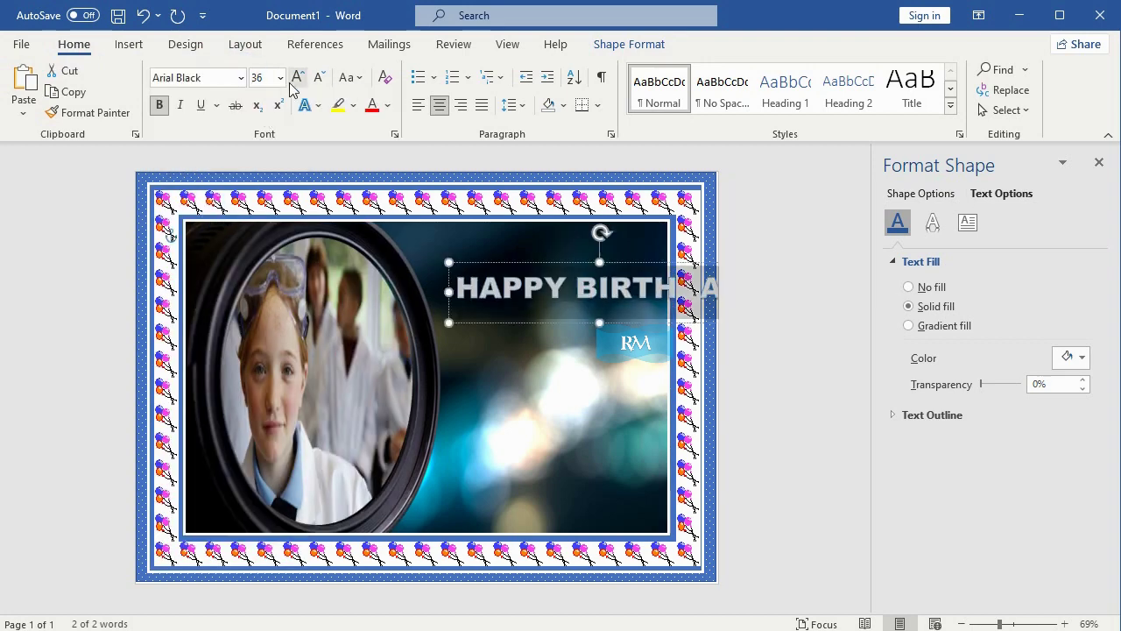
click(281, 78)
click(266, 280)
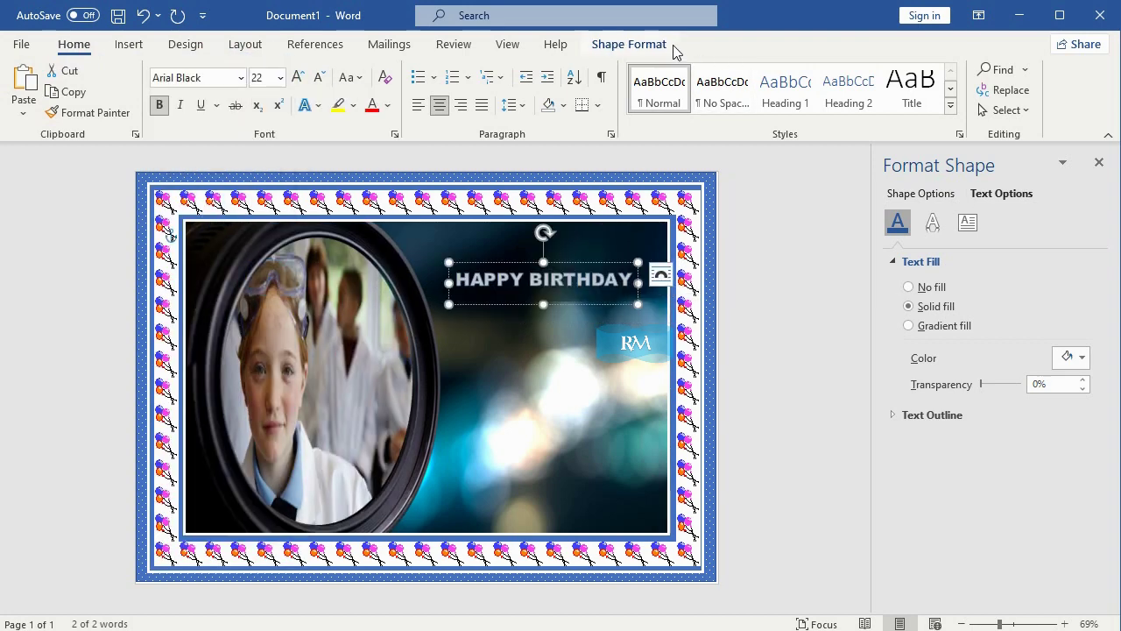
Remove the WordArt's text outline, apply a Transform warp, and nudge it up-right.
click(629, 45)
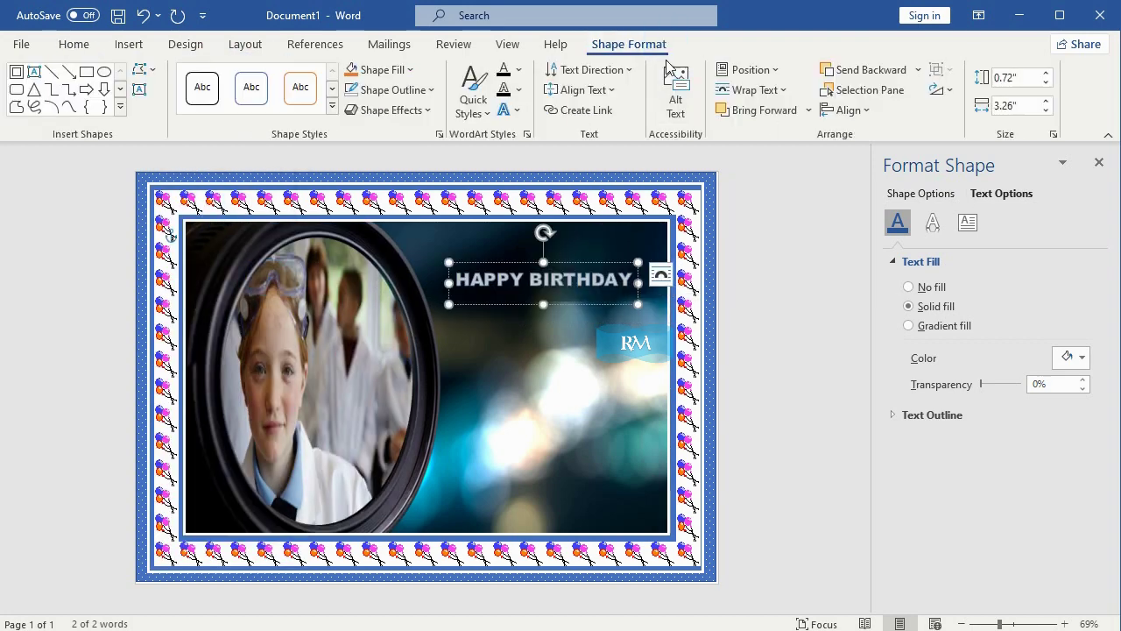
click(522, 97)
click(538, 307)
click(516, 112)
mouse_move(566, 354)
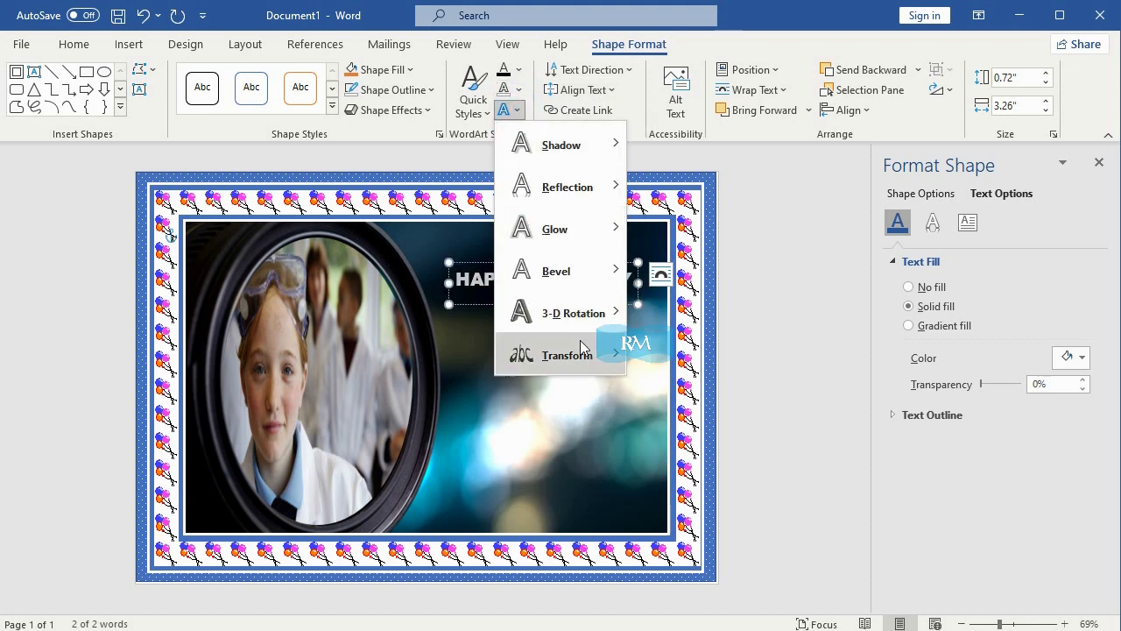
click(703, 545)
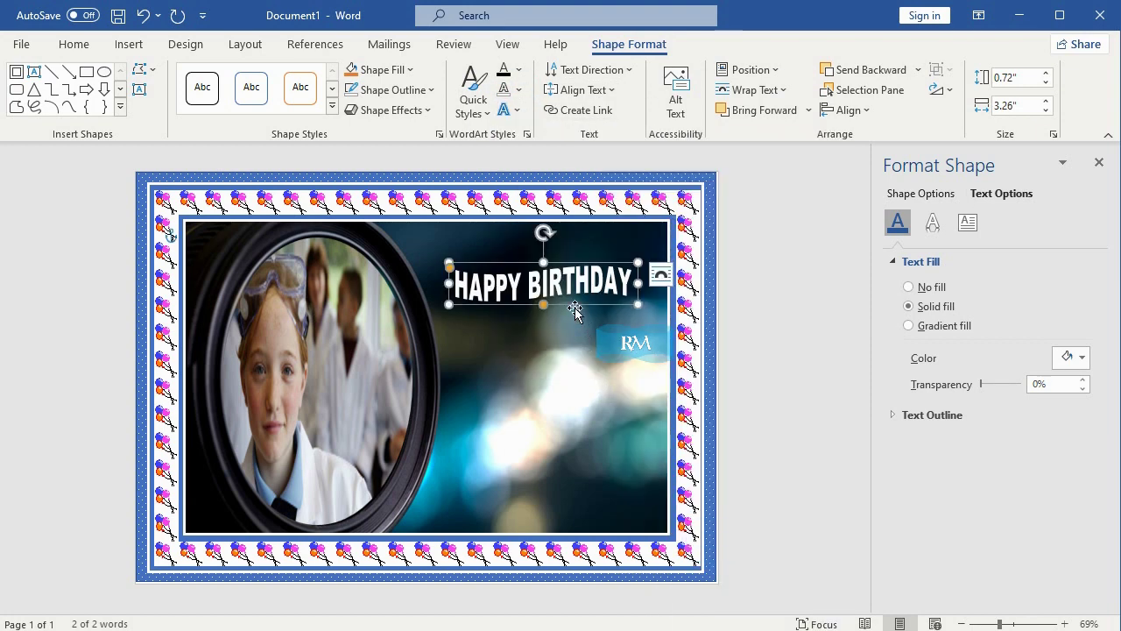
drag(581, 265, 593, 256)
Add a second WordArt reading 'JESICA' at the card's lower centre.
click(775, 263)
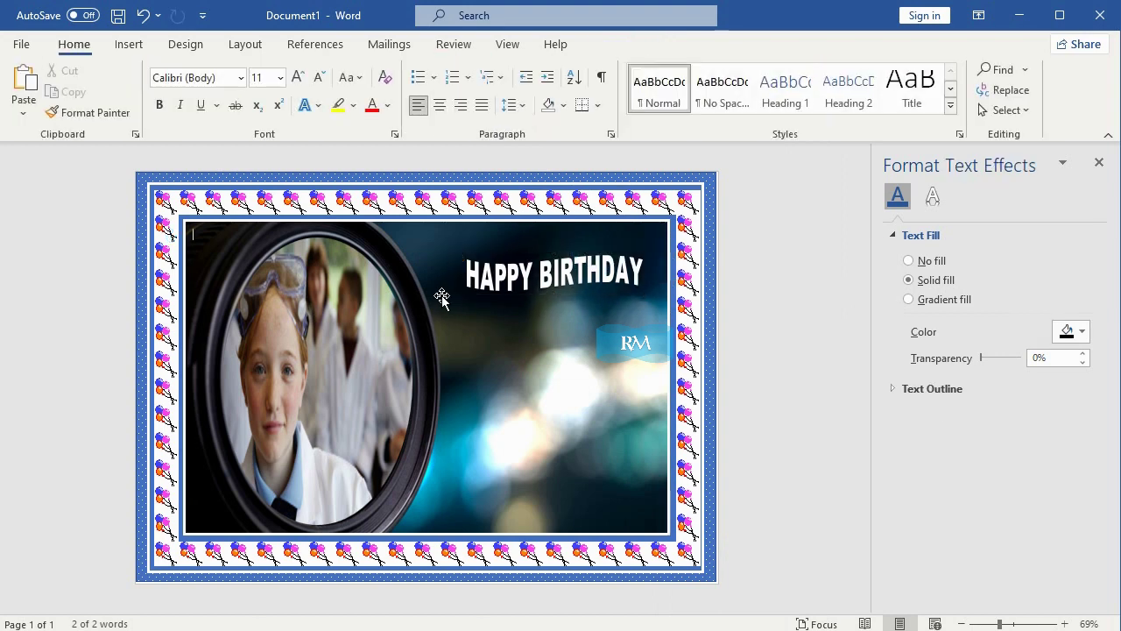
click(129, 44)
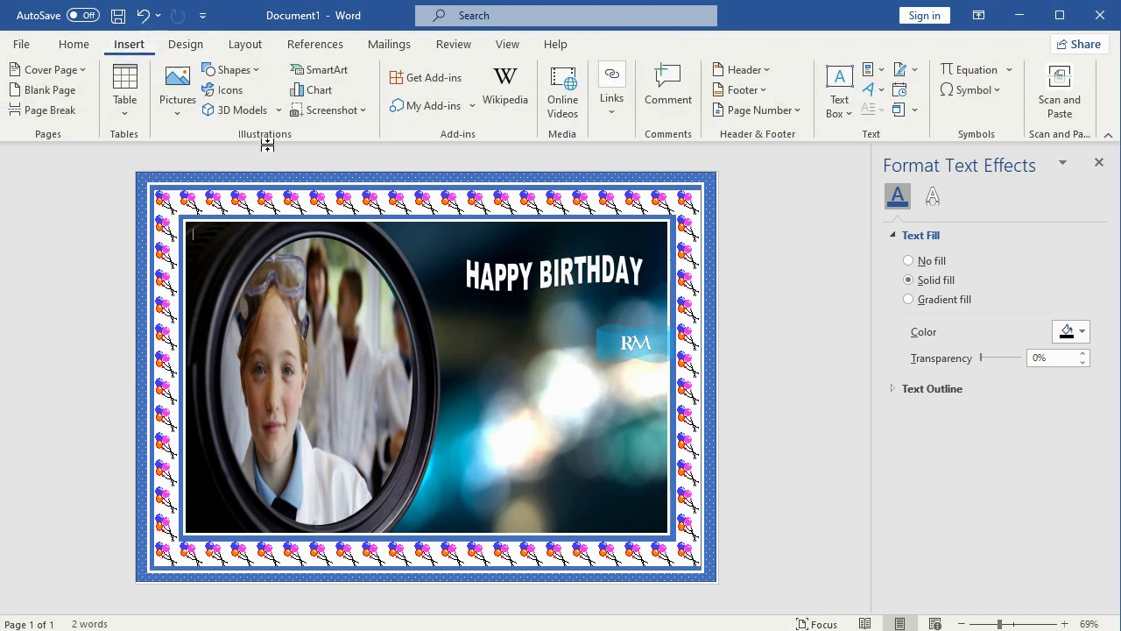
click(871, 91)
click(931, 170)
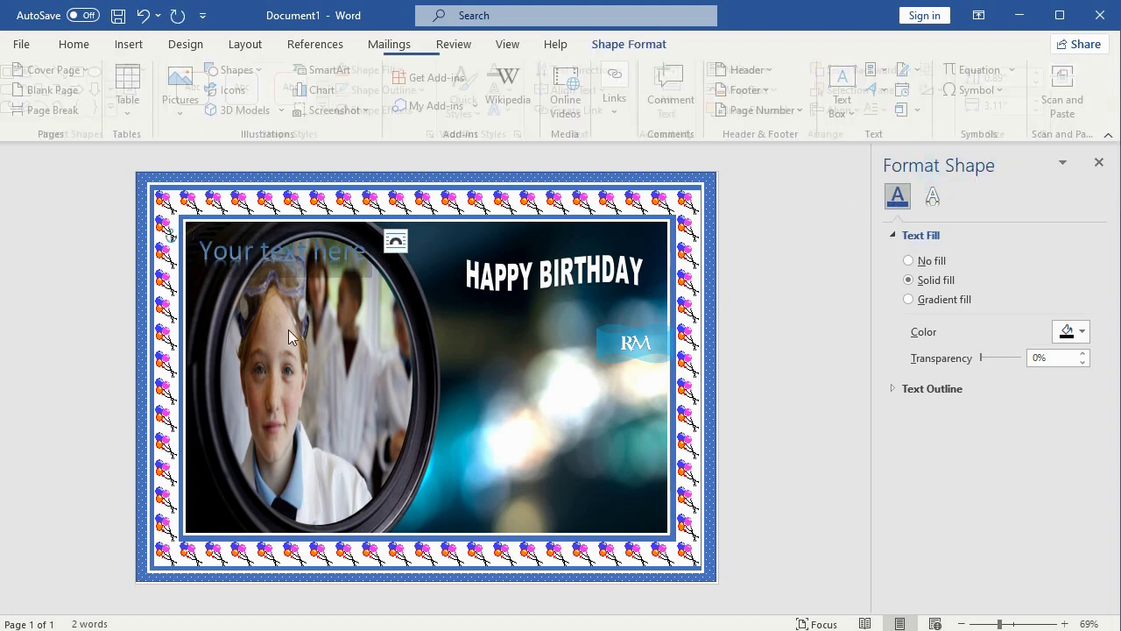
drag(303, 228, 489, 388)
text(JESICA)
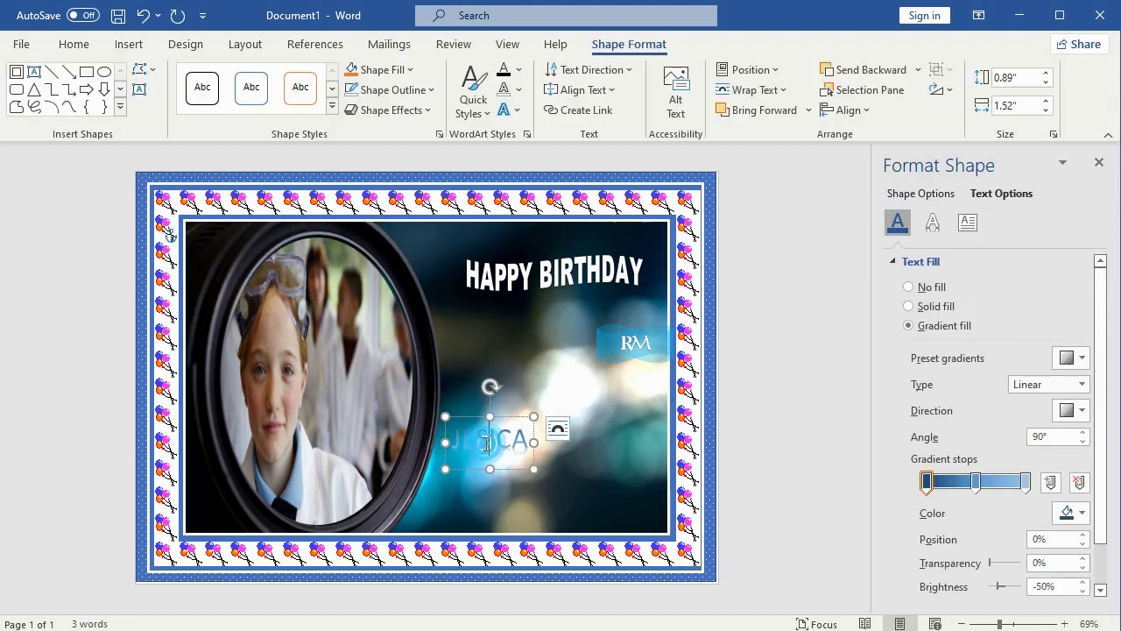
Give JESICA a white outline, widen its box, apply a warp transform, and nudge it right.
click(519, 90)
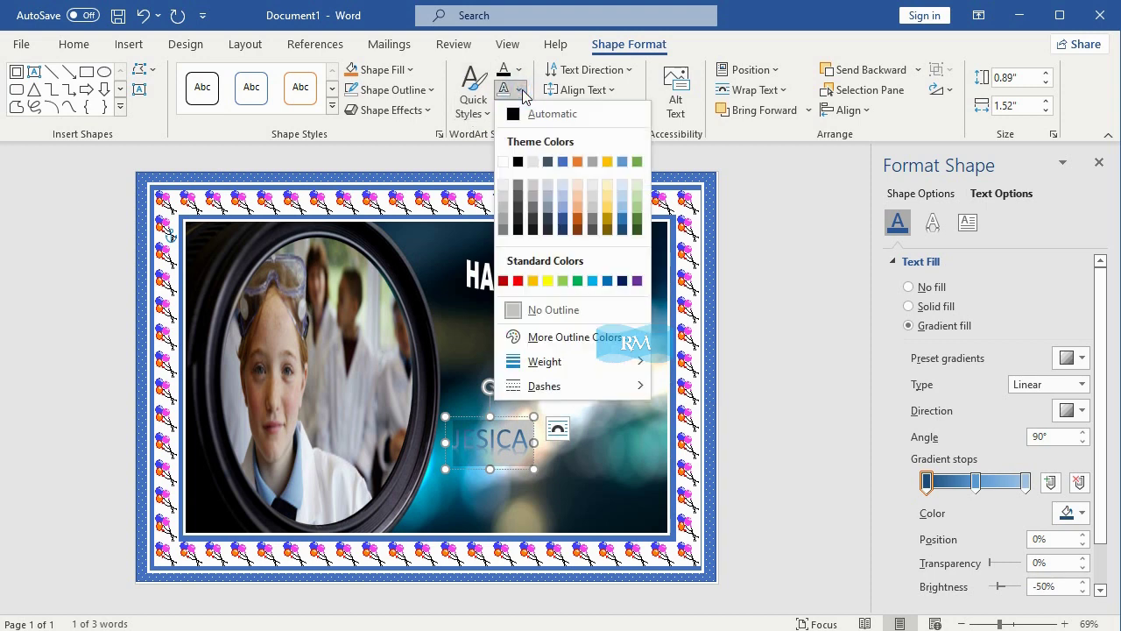
click(505, 163)
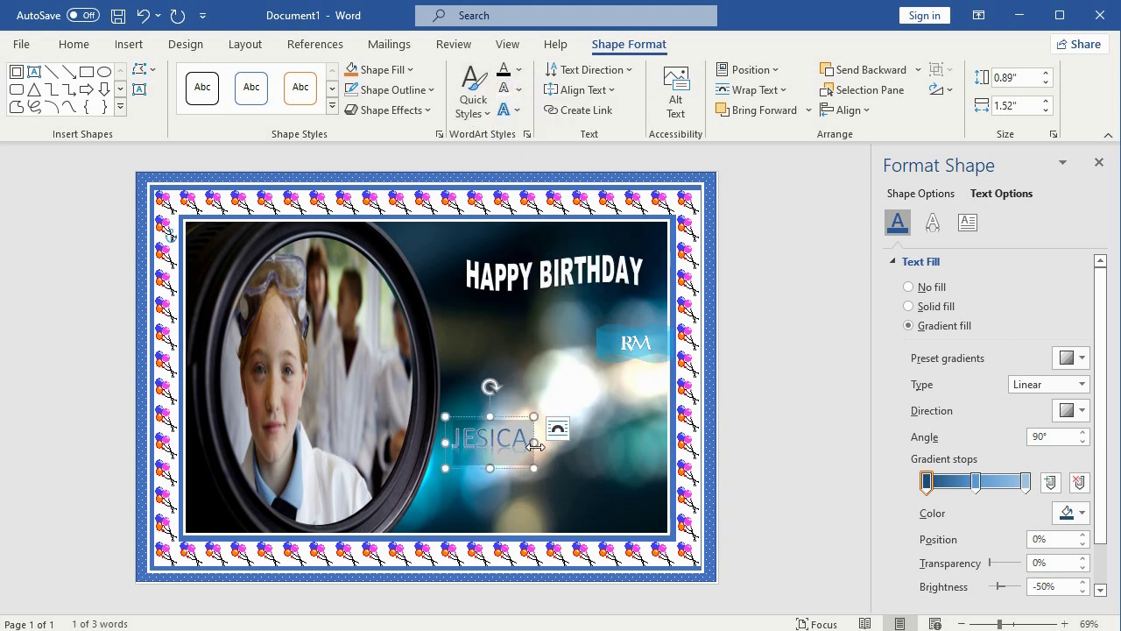
mouse_move(535, 445)
mouse_down()
mouse_move(566, 444)
mouse_move(516, 450)
mouse_up()
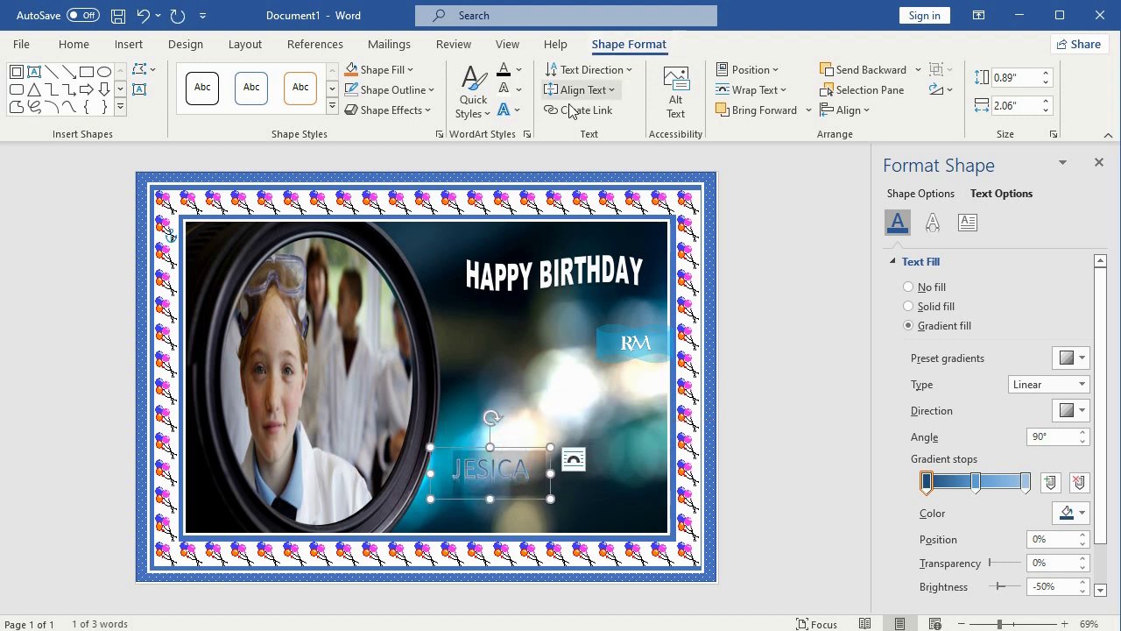
click(517, 111)
mouse_move(561, 355)
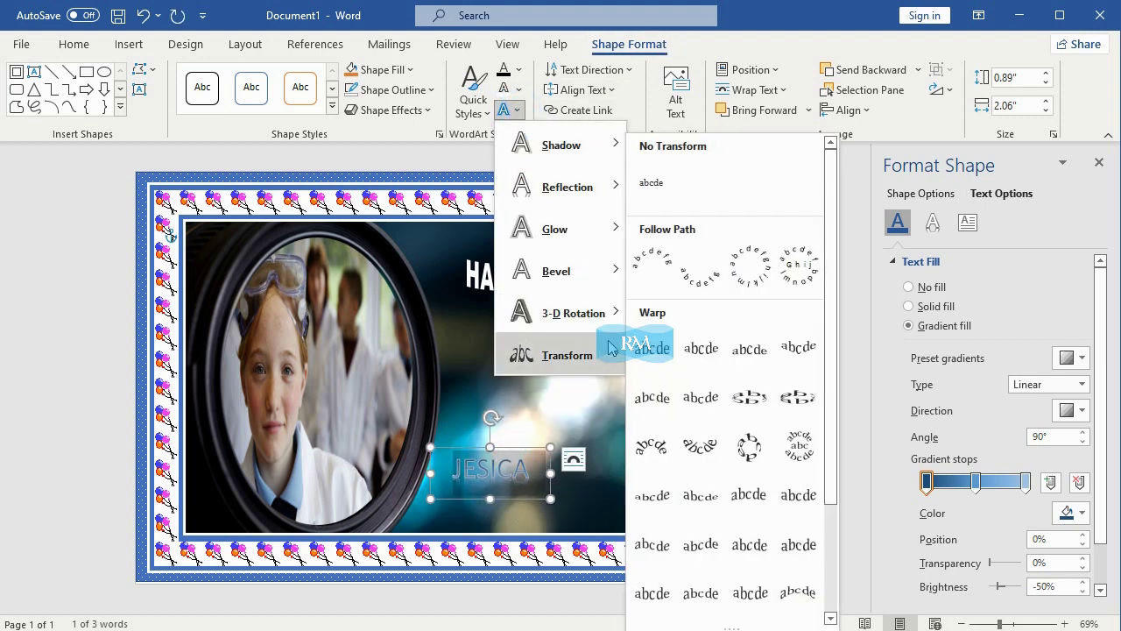
click(736, 495)
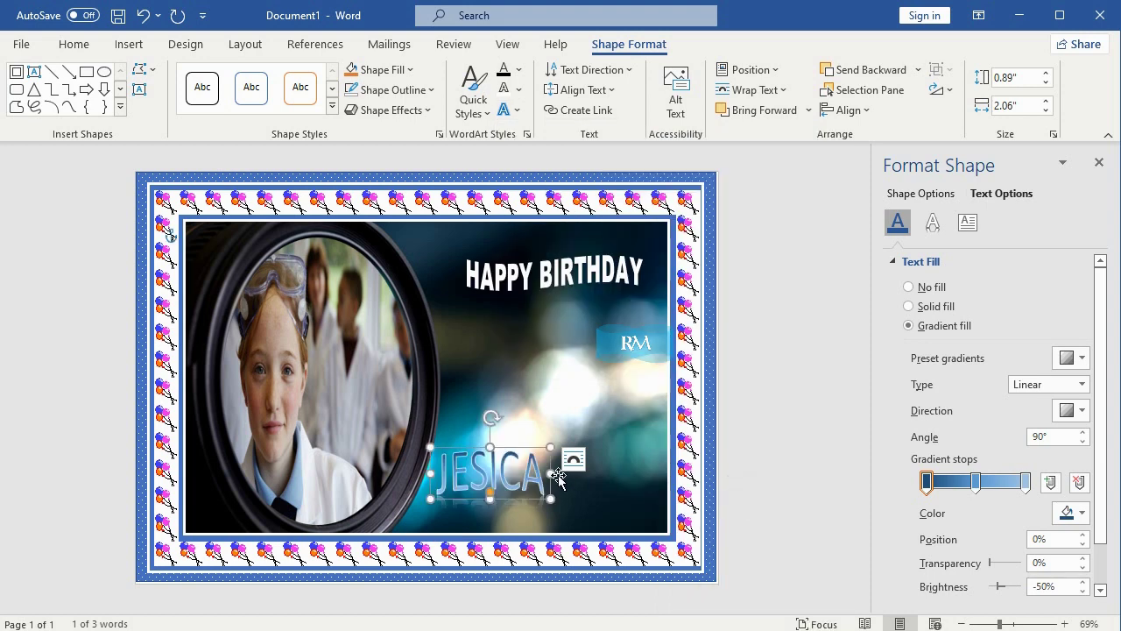
drag(523, 448, 532, 447)
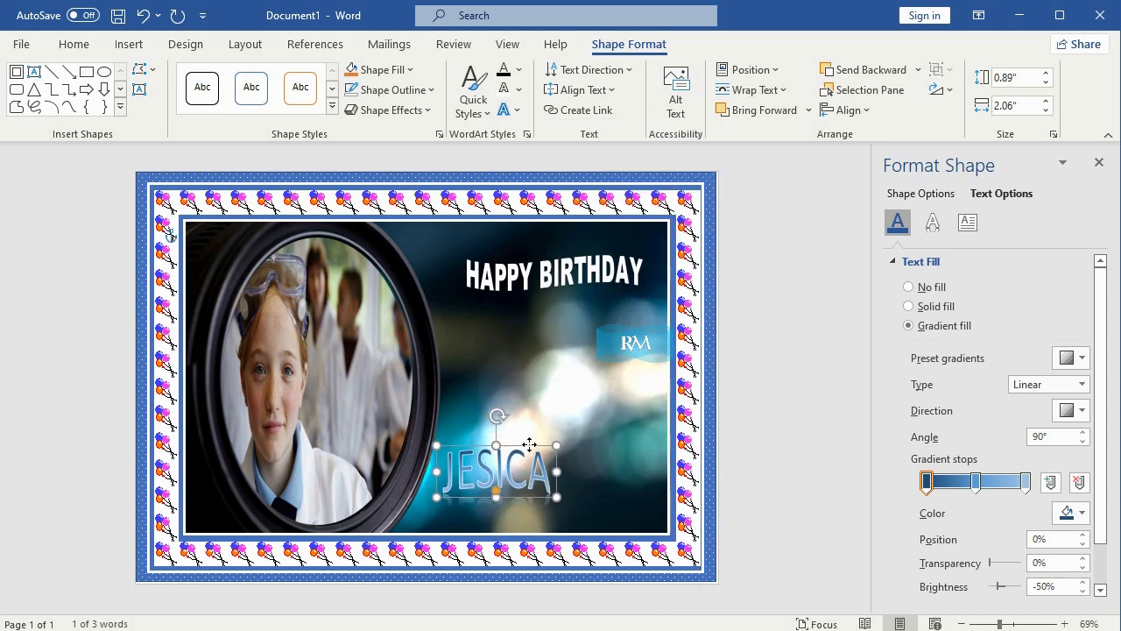
click(786, 357)
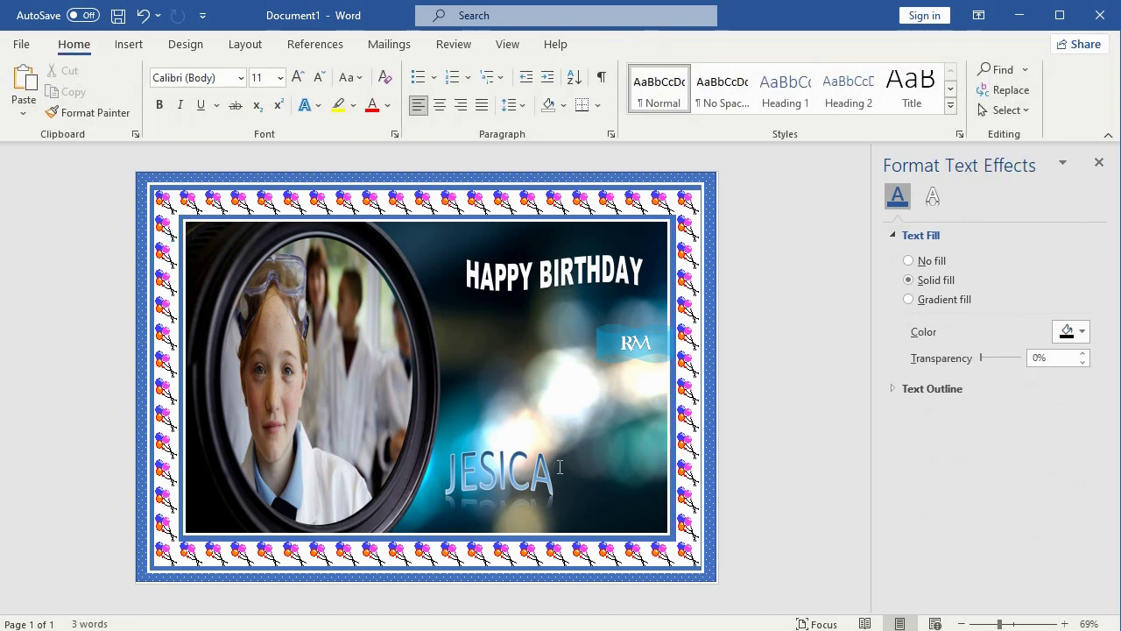
Browse Online 3D Models to the Celebrations category.
click(129, 48)
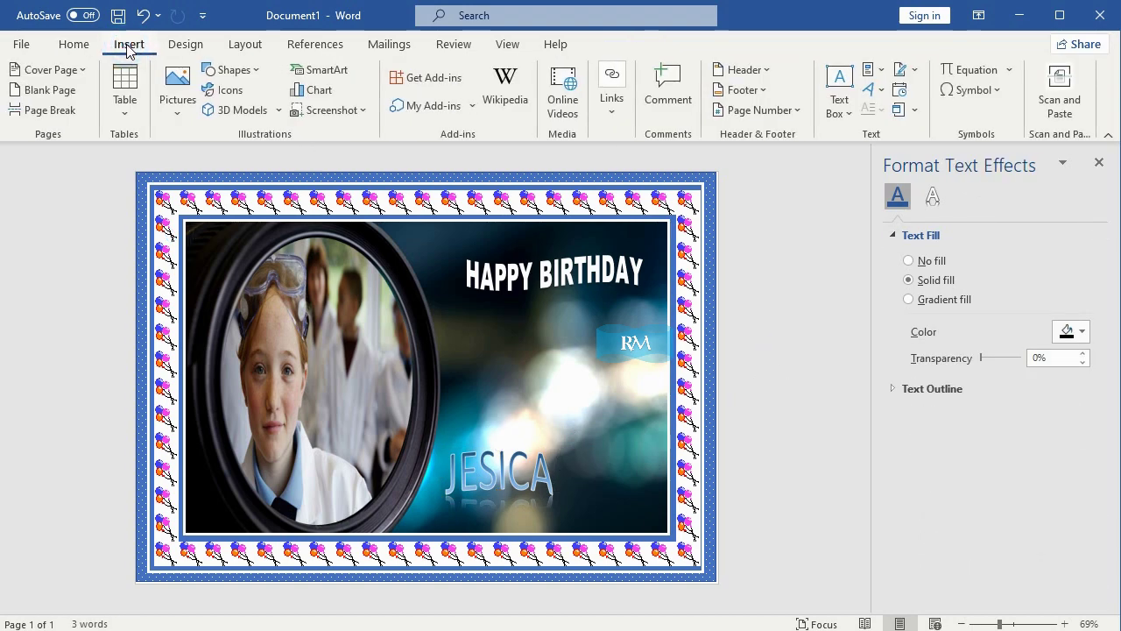
click(241, 111)
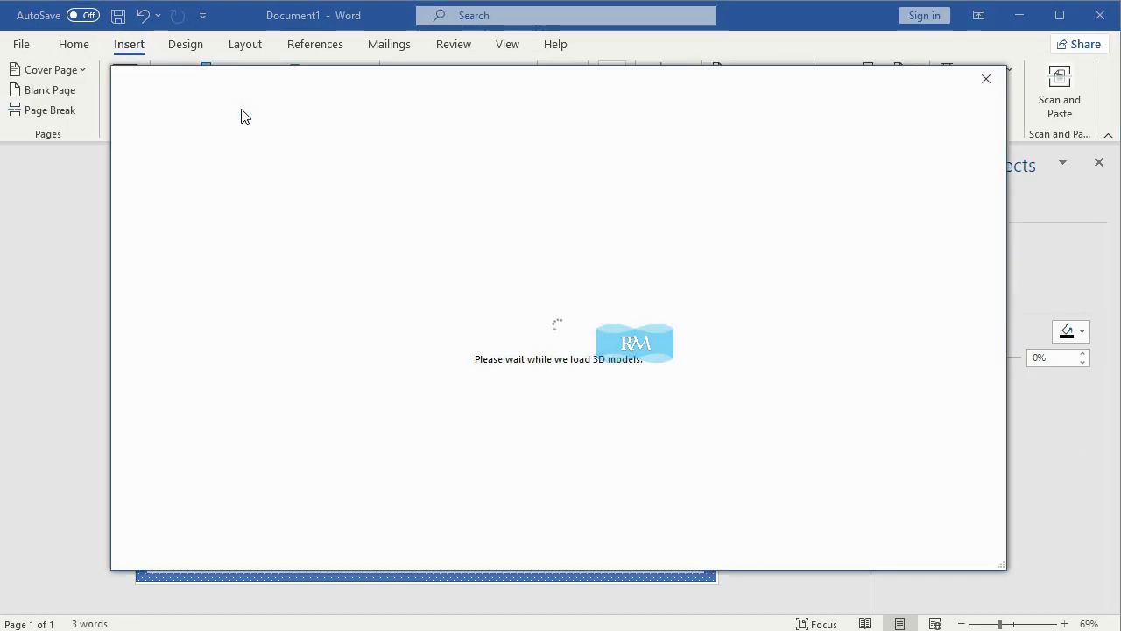
scroll(514, 412, down, 2)
scroll(443, 430, down, 2)
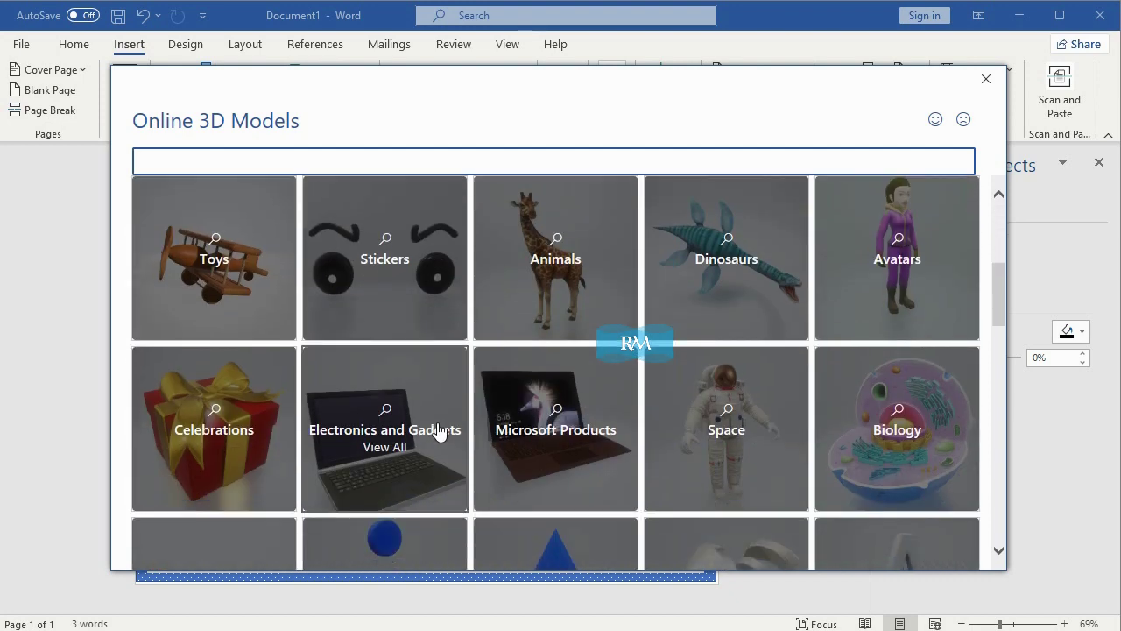
click(248, 428)
scroll(483, 383, down, 2)
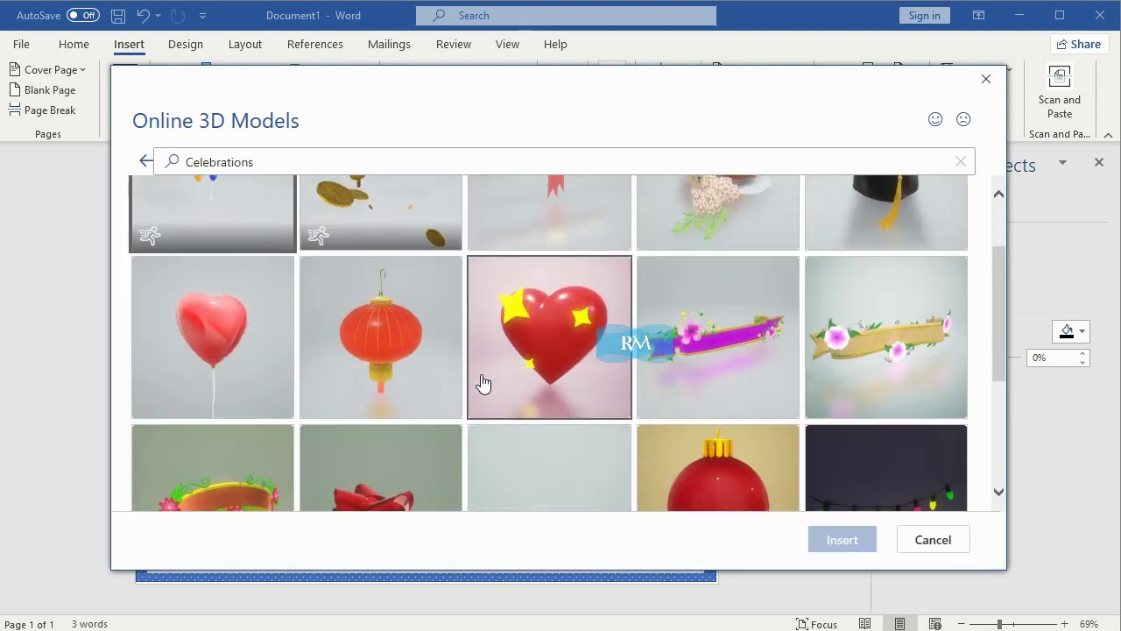
scroll(765, 408, down, 1)
scroll(764, 407, down, 2)
scroll(763, 409, down, 2)
Insert six models: bunting, cake, fireworks, balloons, gift box and party hat.
click(586, 368)
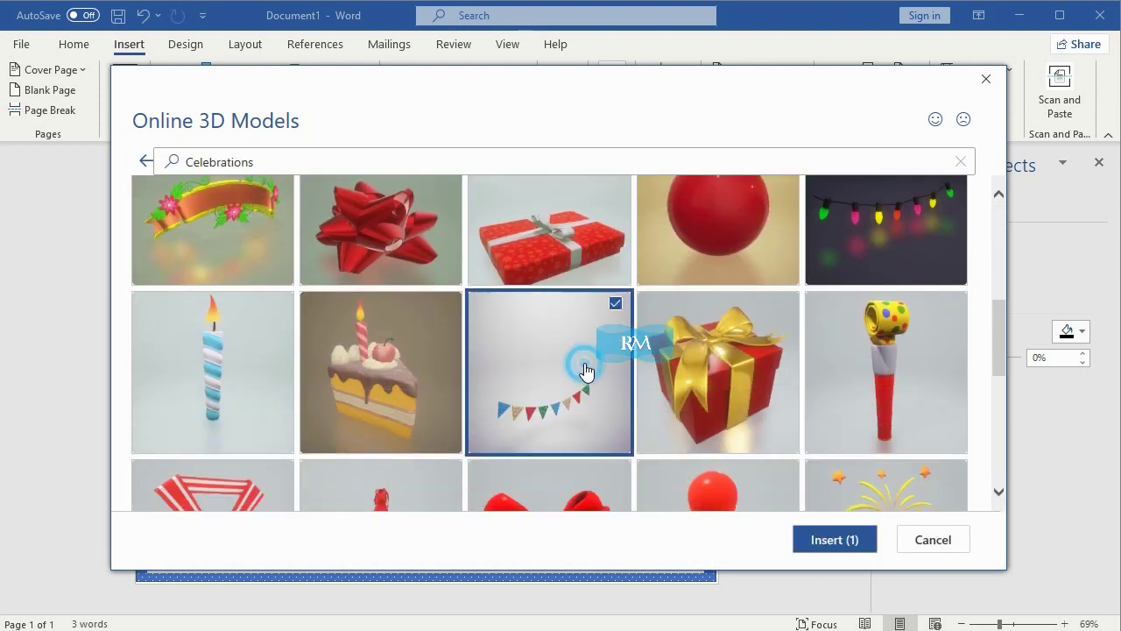
click(412, 364)
scroll(811, 368, down, 2)
click(811, 368)
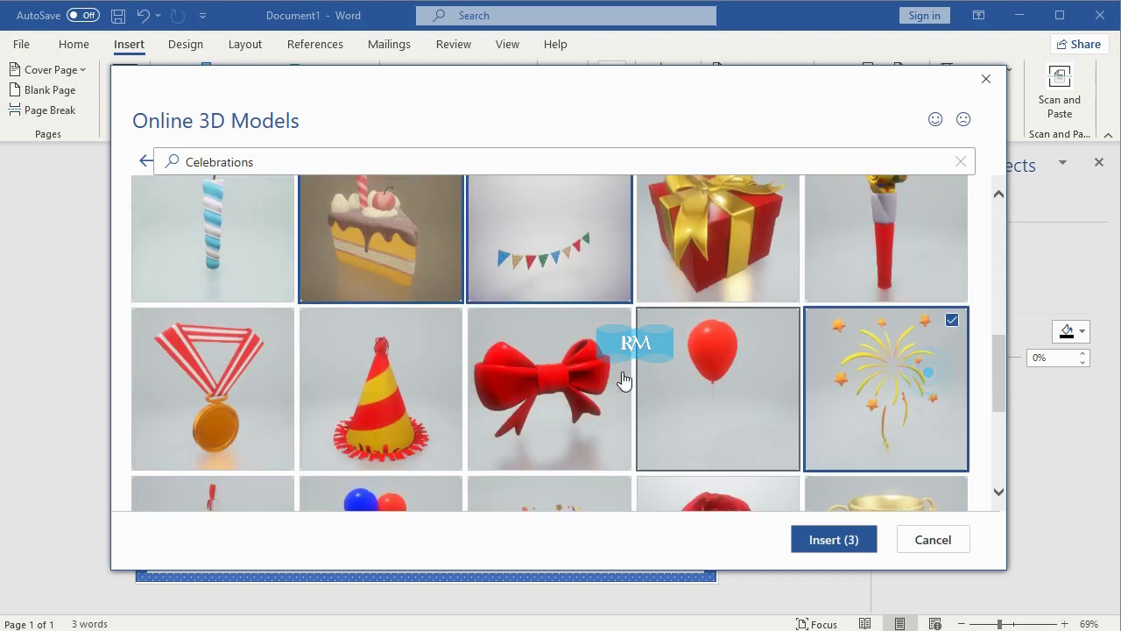
scroll(616, 375, down, 2)
scroll(616, 375, down, 2)
click(399, 302)
scroll(445, 403, down, 1)
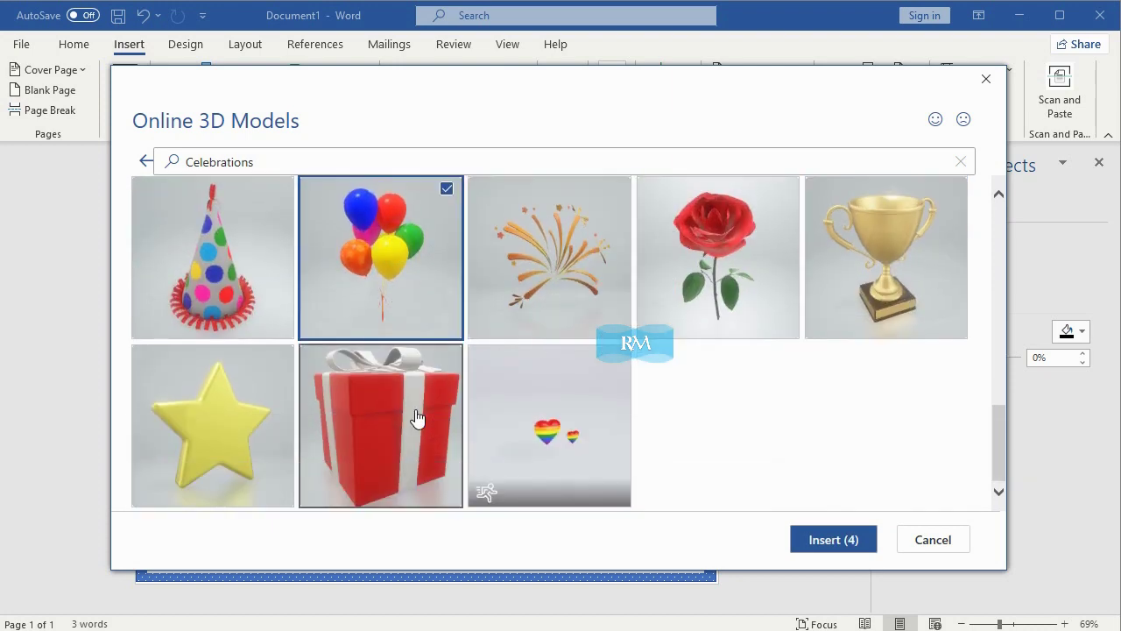
click(413, 419)
click(219, 326)
click(839, 543)
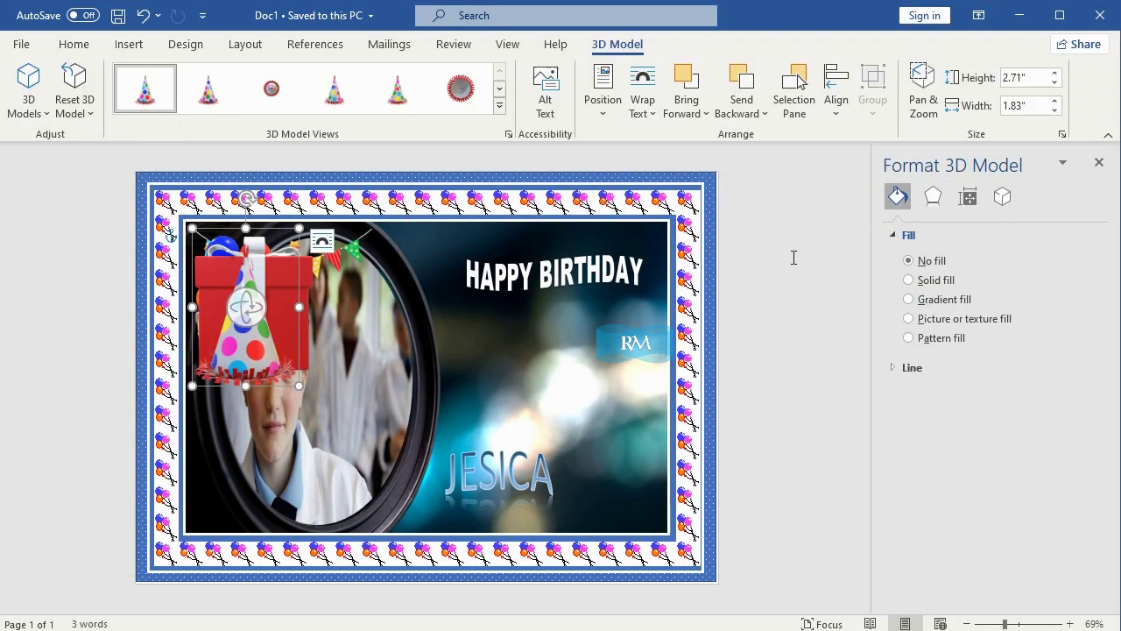
Shrink the party hat model and tilt it to a preset view.
click(794, 257)
click(237, 334)
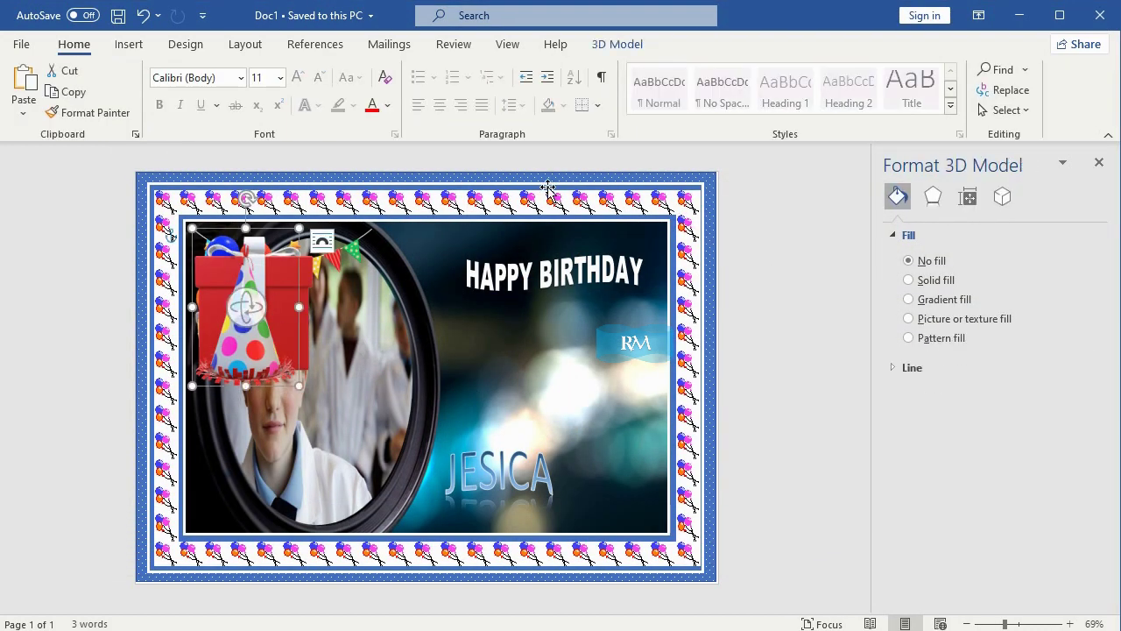
drag(300, 229, 249, 299)
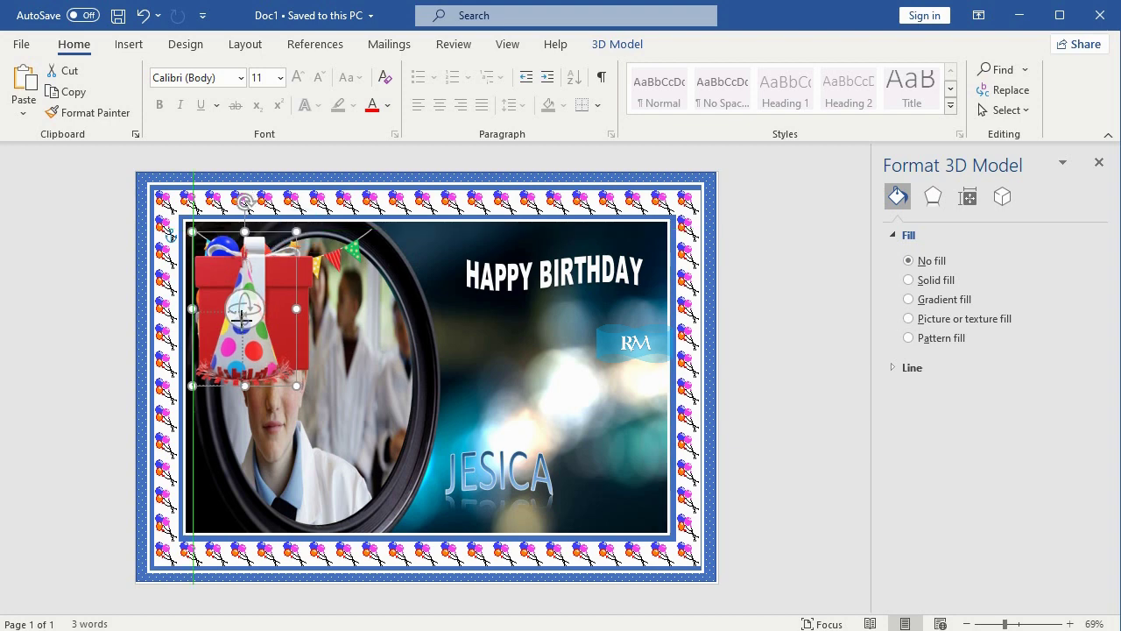
click(499, 105)
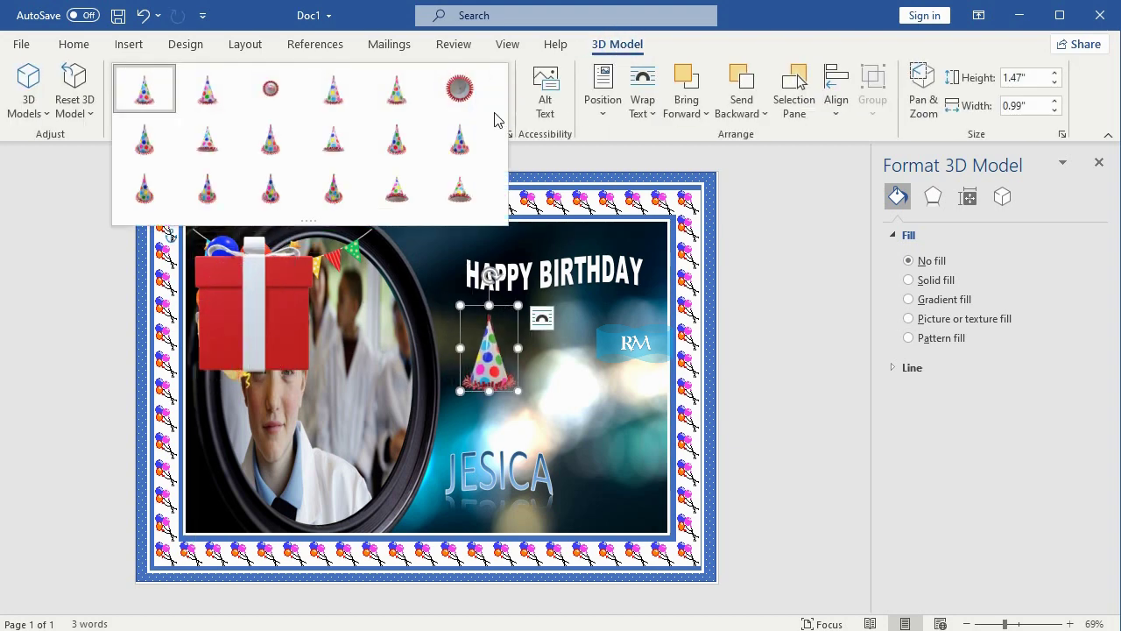
click(396, 87)
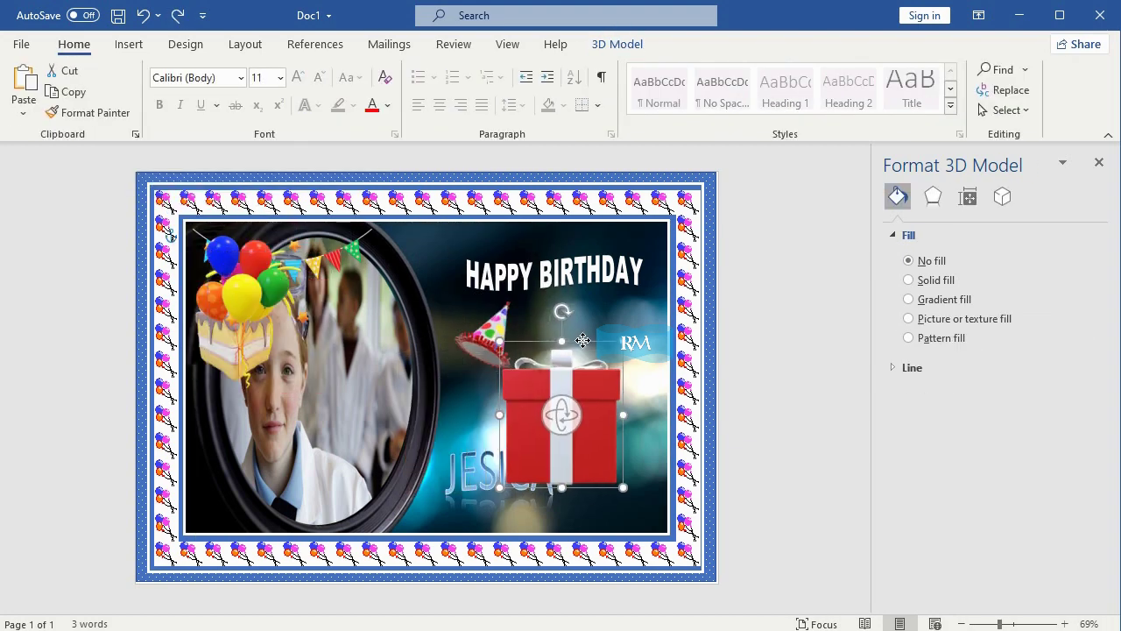
Re-angle and shrink the gift box at lower right, with smaller balloons above it.
click(617, 44)
click(500, 105)
click(200, 200)
drag(634, 318, 547, 418)
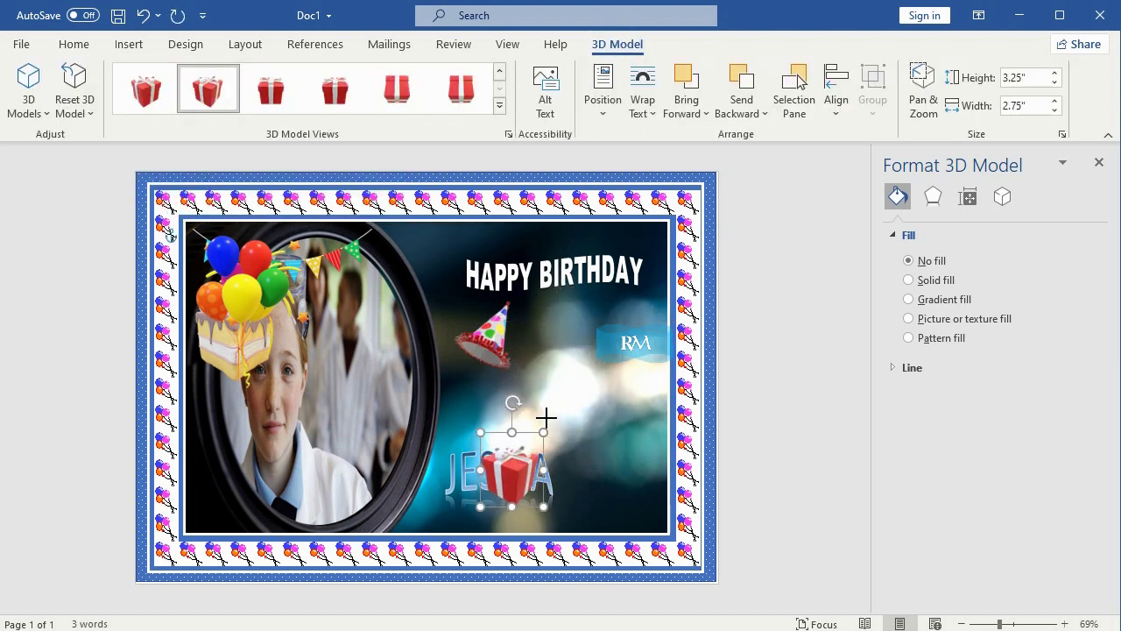
drag(519, 462, 600, 454)
click(261, 240)
drag(261, 240, 620, 333)
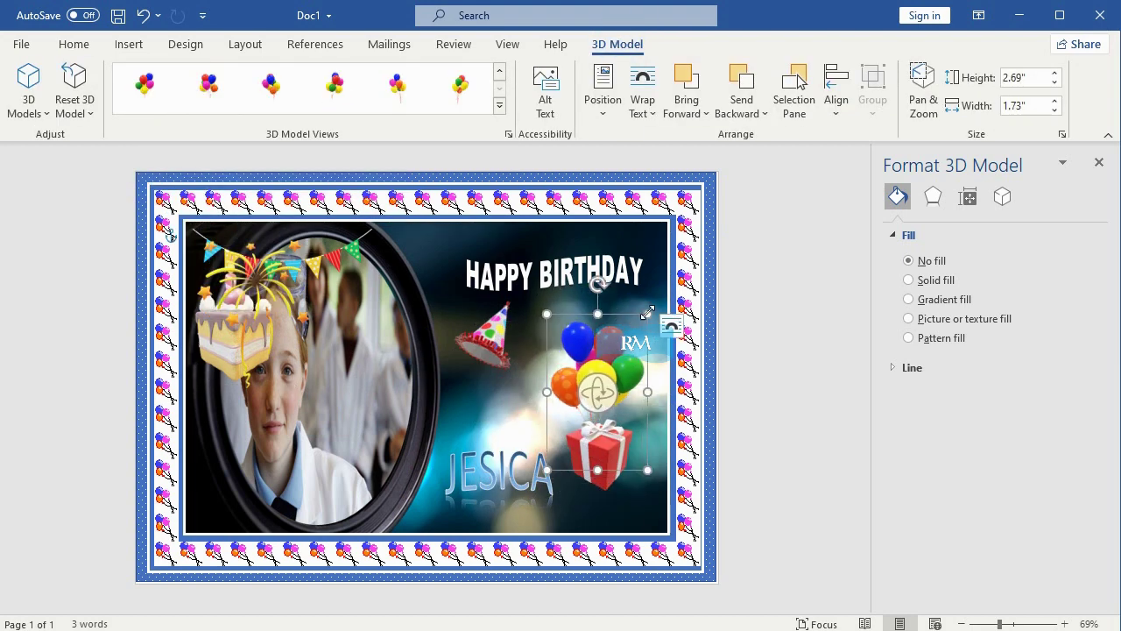
drag(651, 476, 610, 411)
Turn the cake to a new view and shrink it into the lower left corner.
click(617, 484)
click(232, 302)
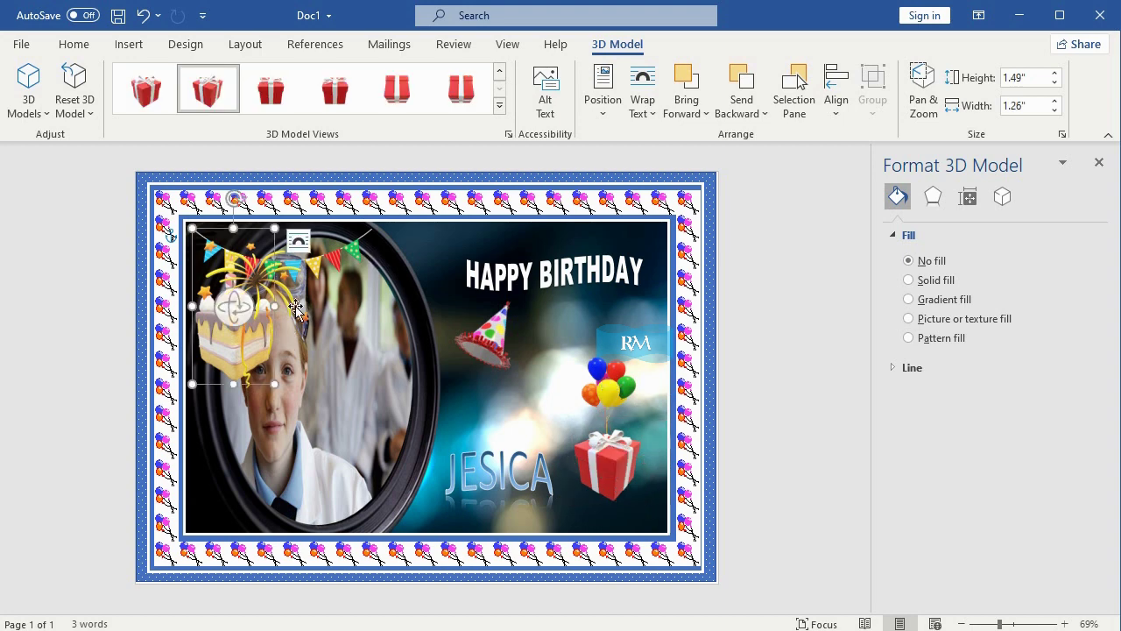
drag(232, 302, 254, 447)
click(499, 105)
click(333, 184)
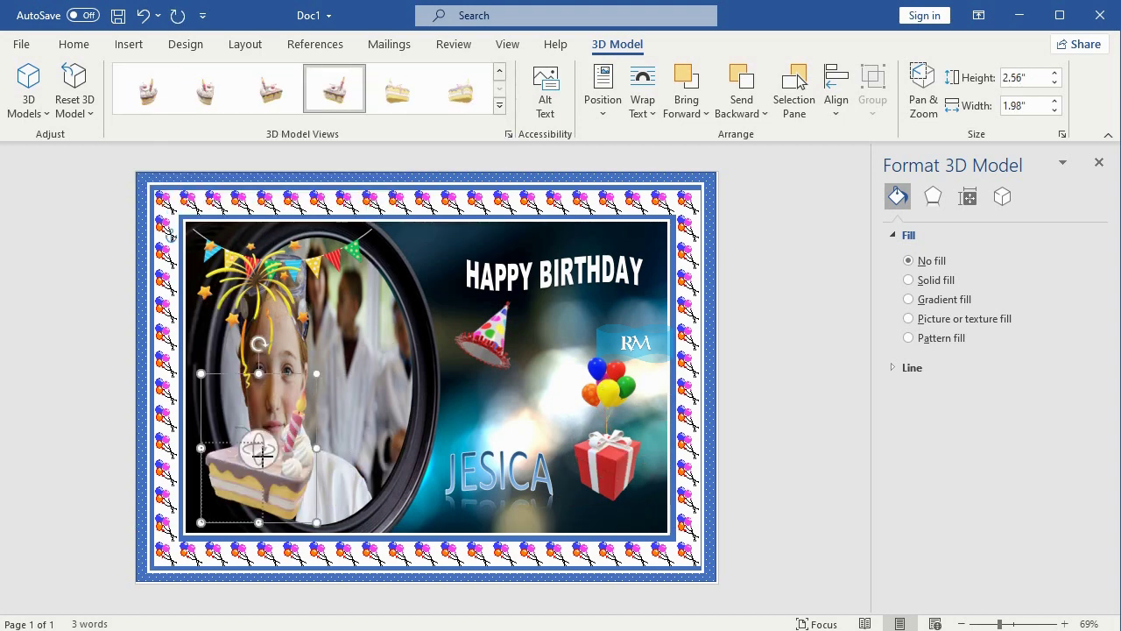
drag(316, 373, 239, 473)
Shrink the fireworks beside HAPPY BIRTHDAY and the bunting beside the party hat.
click(288, 234)
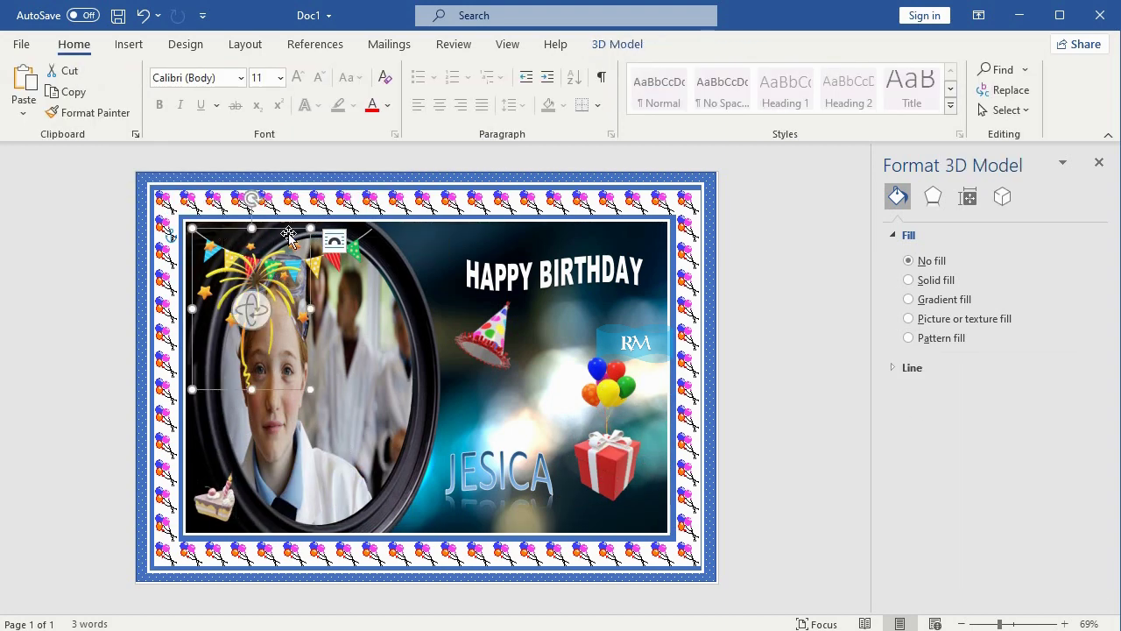
drag(288, 234, 482, 331)
mouse_move(488, 425)
mouse_down()
mouse_move(438, 386)
mouse_move(448, 235)
mouse_up()
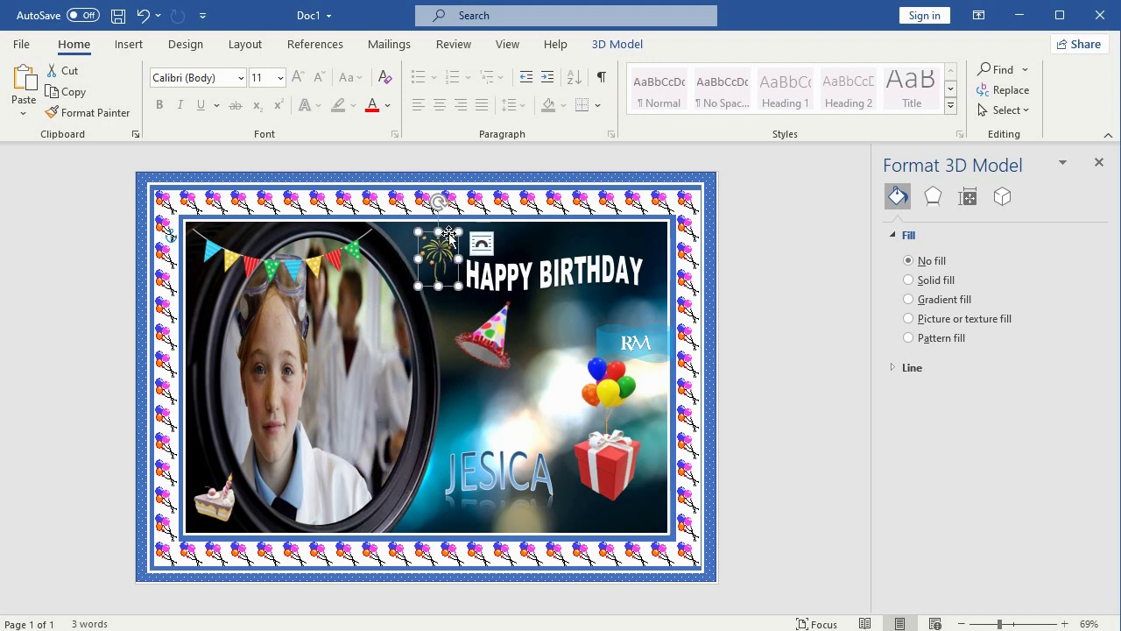
drag(298, 267, 543, 324)
mouse_move(648, 319)
mouse_down()
mouse_move(584, 341)
mouse_move(605, 300)
mouse_up()
Draw a small star shape under HAPPY BIRTHDAY.
click(129, 44)
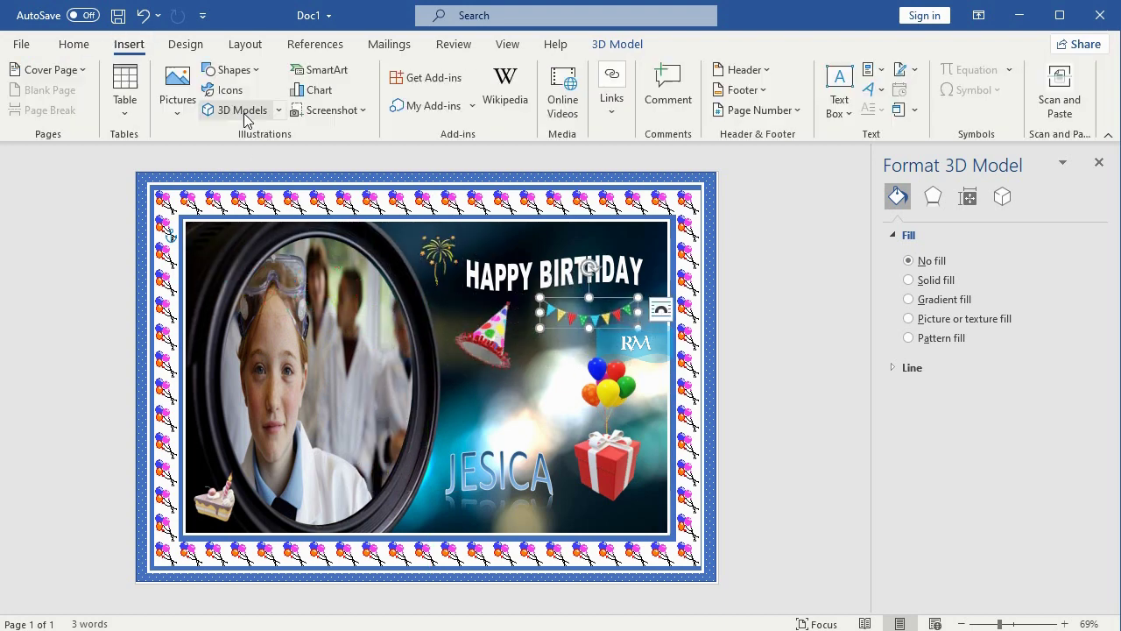
click(232, 69)
click(210, 130)
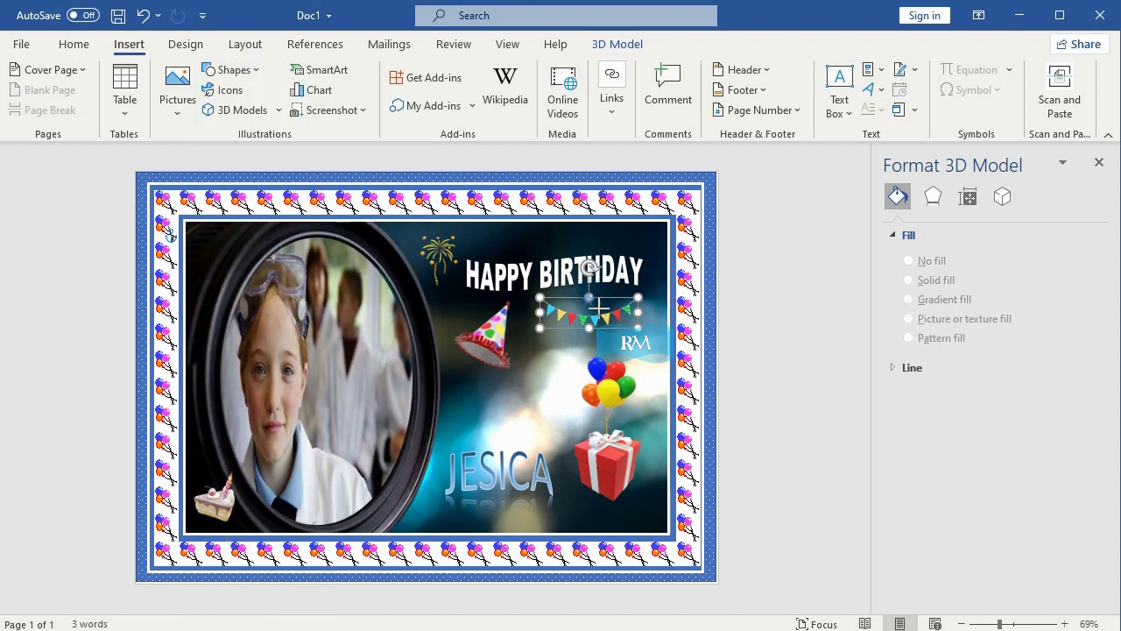
drag(603, 308, 582, 293)
Give the star white fill, no outline and a soft glow effect.
click(383, 69)
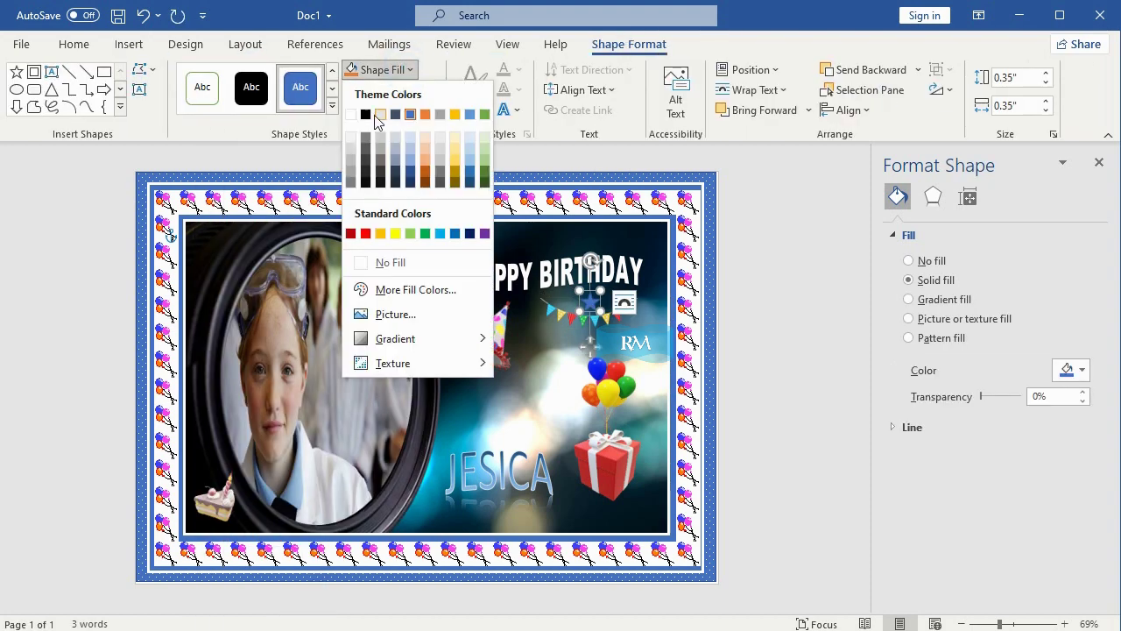
click(350, 114)
click(390, 90)
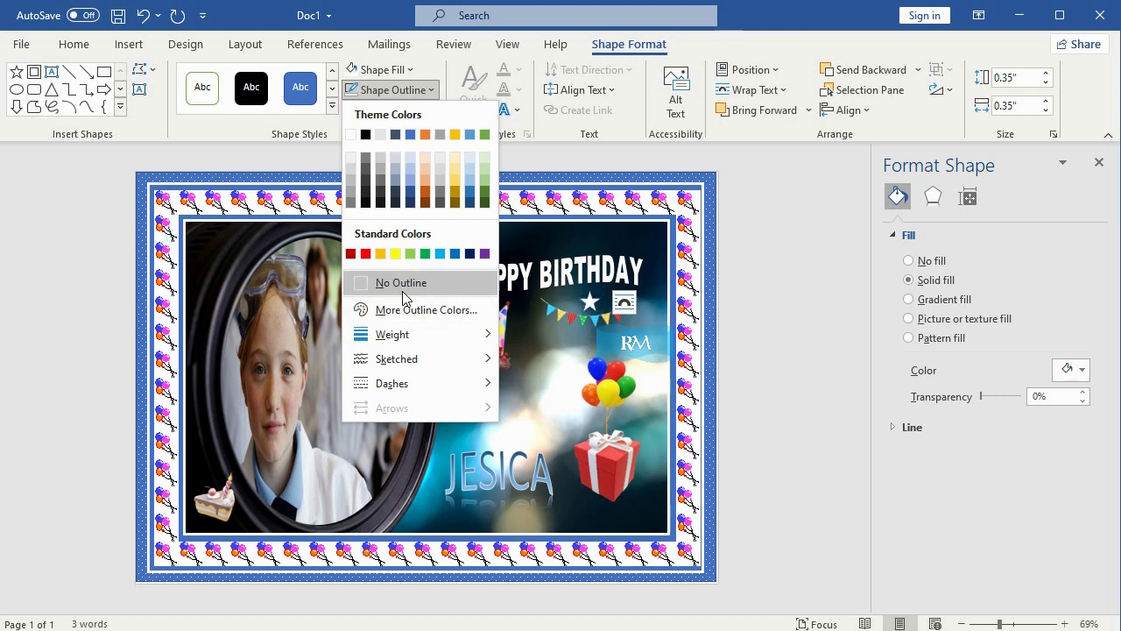
click(381, 281)
click(390, 109)
mouse_move(403, 273)
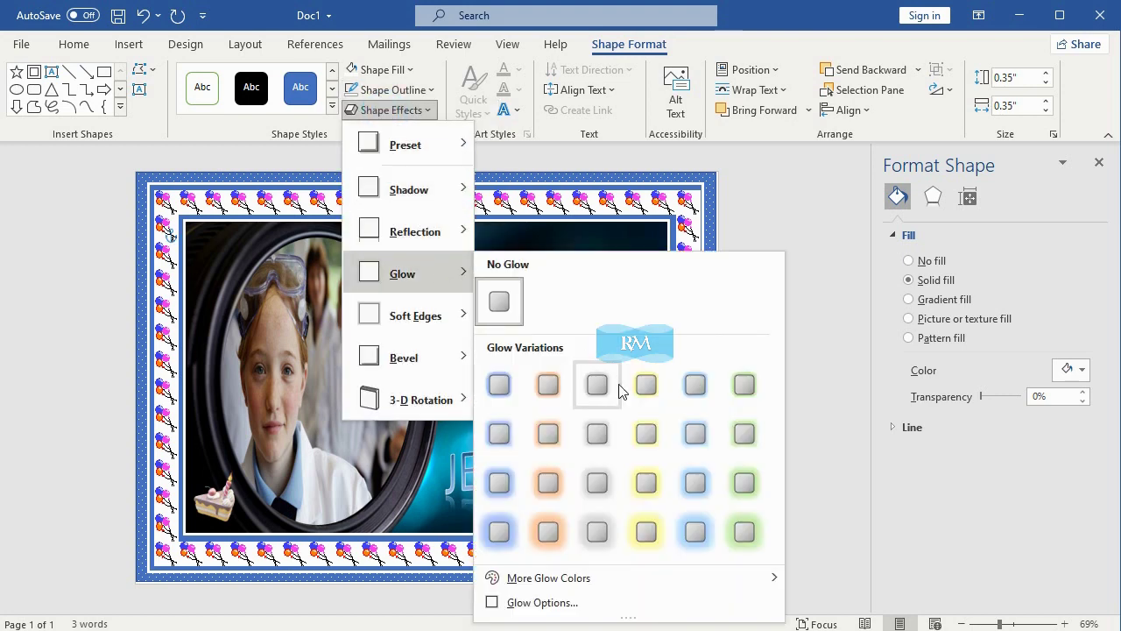
click(638, 469)
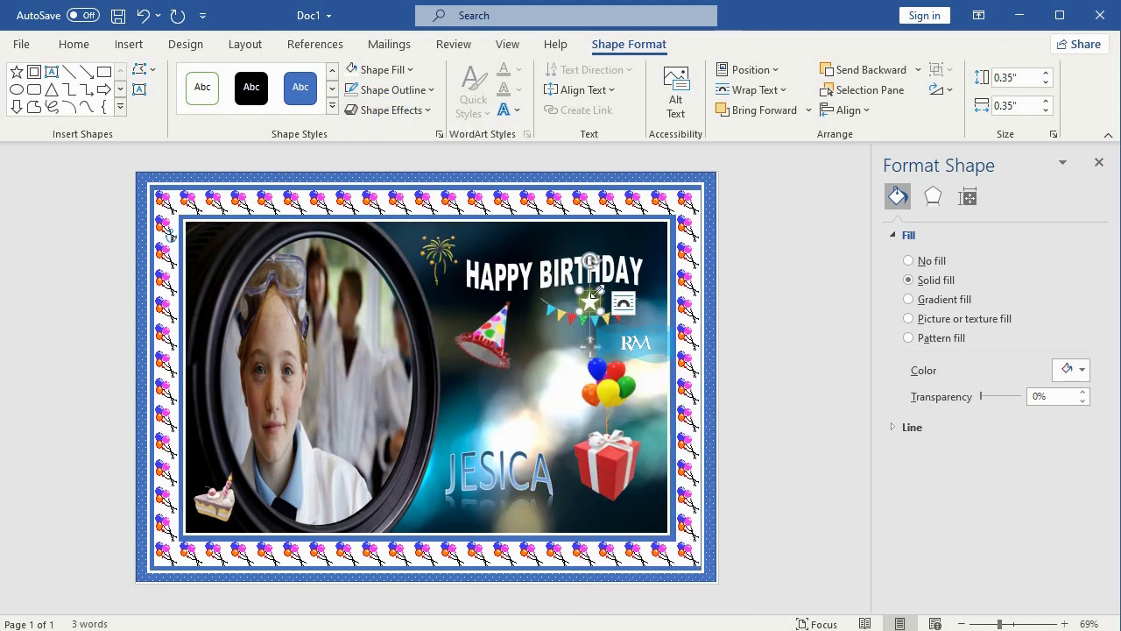
Deselect the star and close the Format Text Effects pane.
click(767, 252)
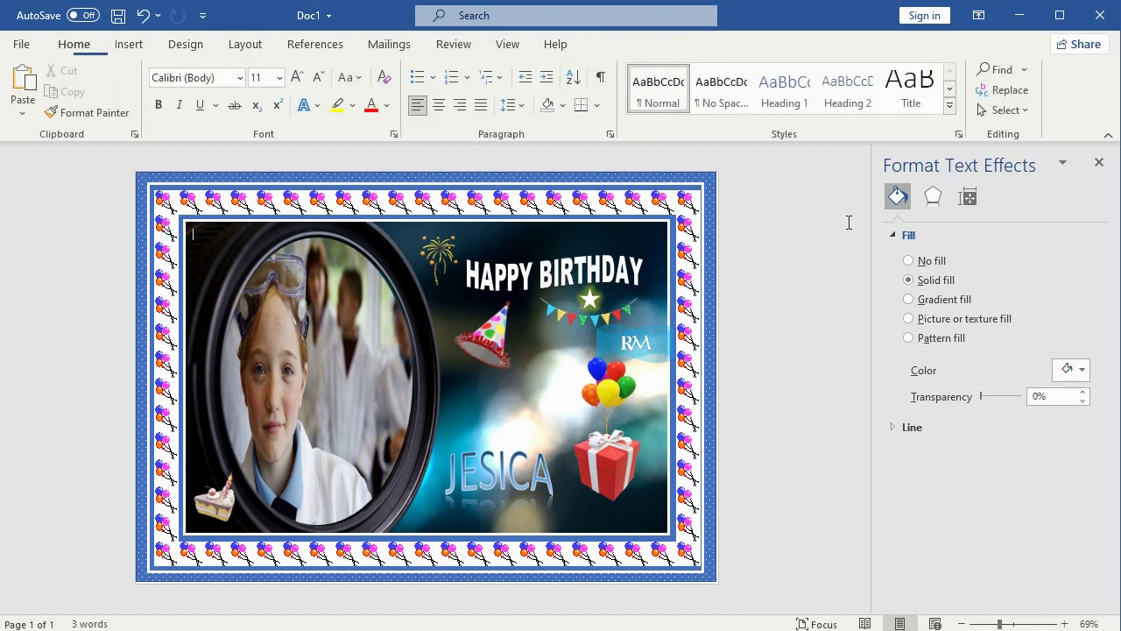
click(1098, 162)
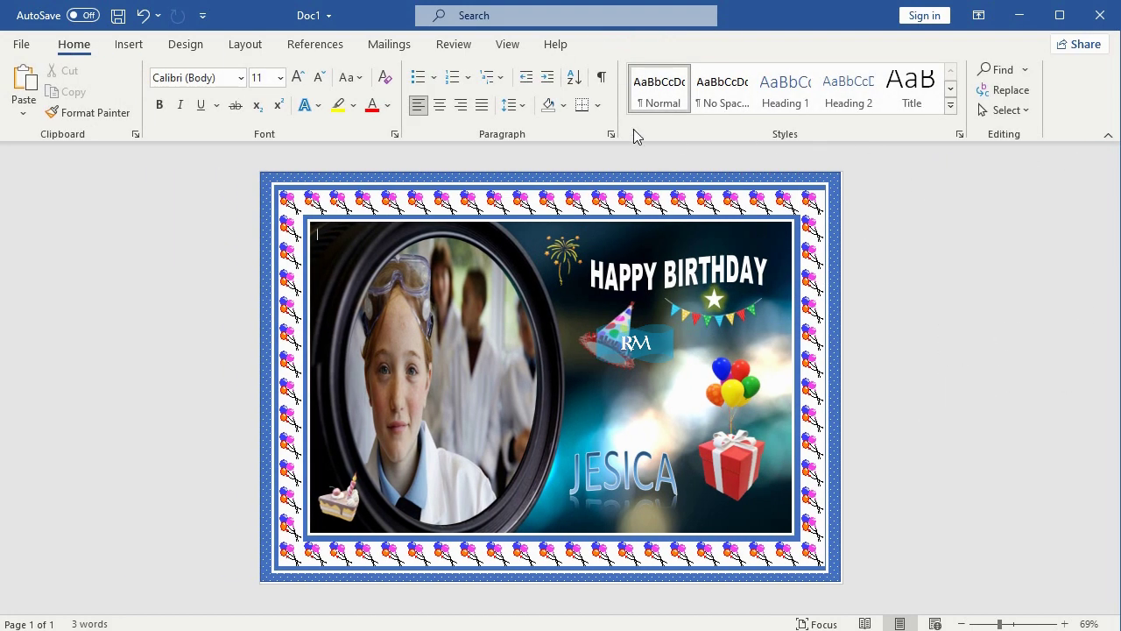